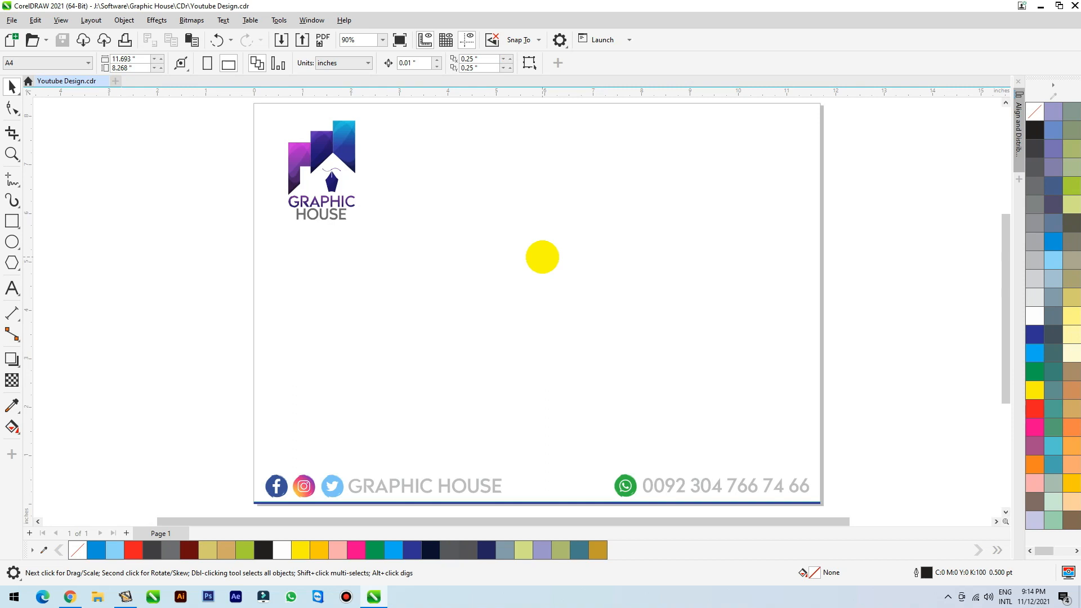
# Draw a square about 4.02 in wide in the middle of the page
pyautogui.click(11, 221)
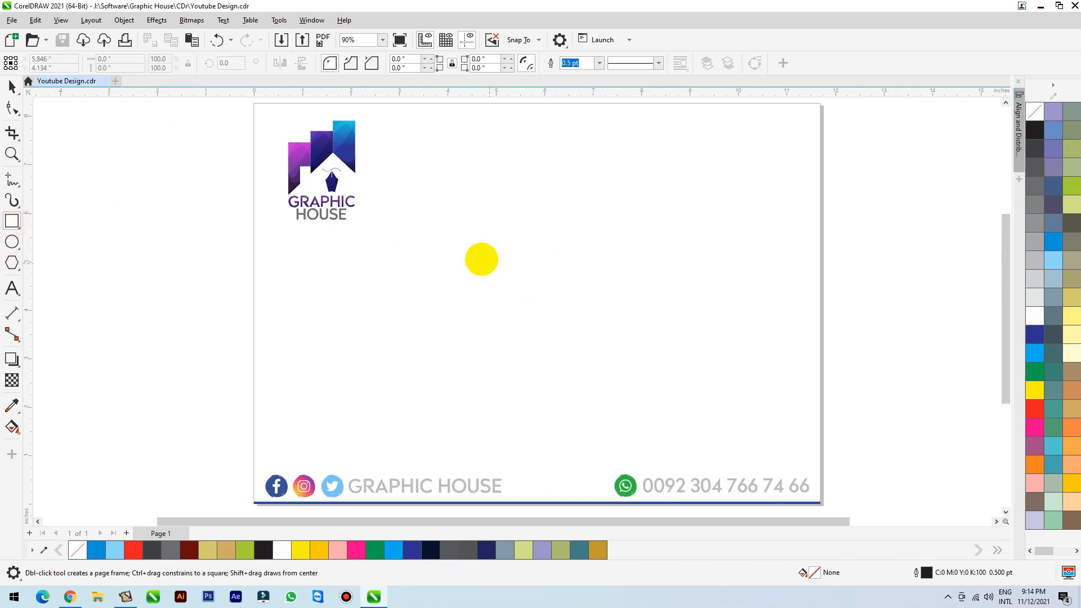
pyautogui.moveTo(433, 222); pyautogui.dragTo(628, 400)
pyautogui.press('ctrl')
# Round every corner of the square except the upper-left one to the full 2.01 in radius, forming a teardrop
pyautogui.click(12, 86)
pyautogui.click(12, 110)
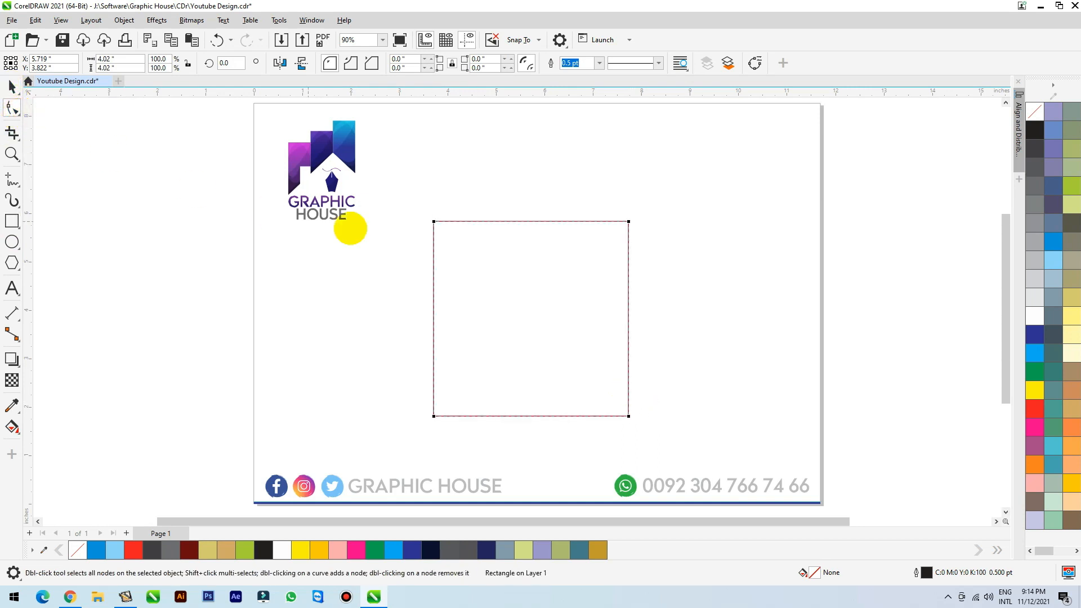
pyautogui.press('ctrl')
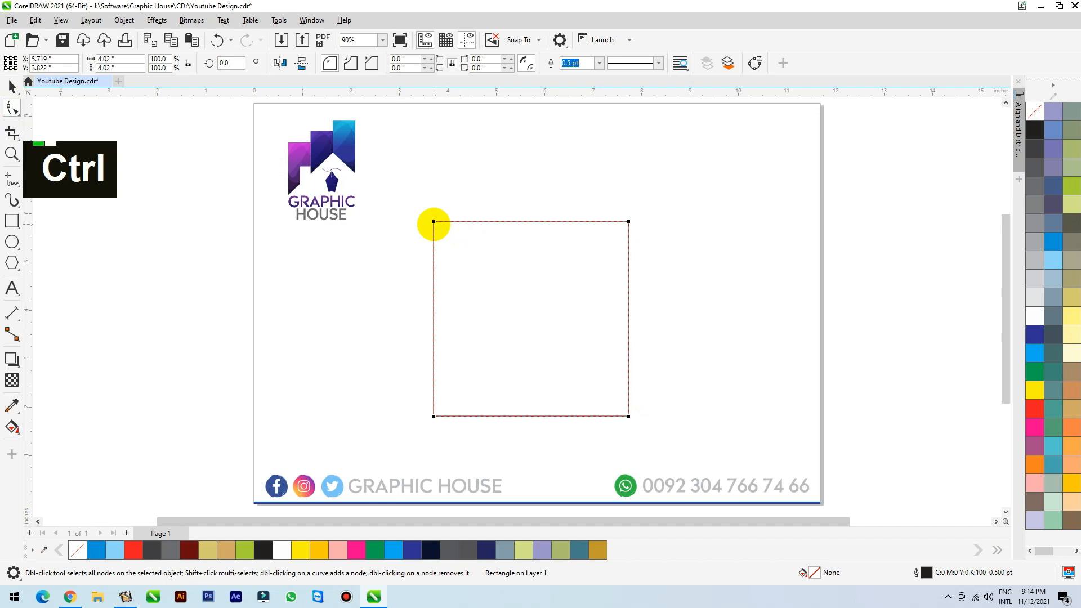
pyautogui.press('ctrl')
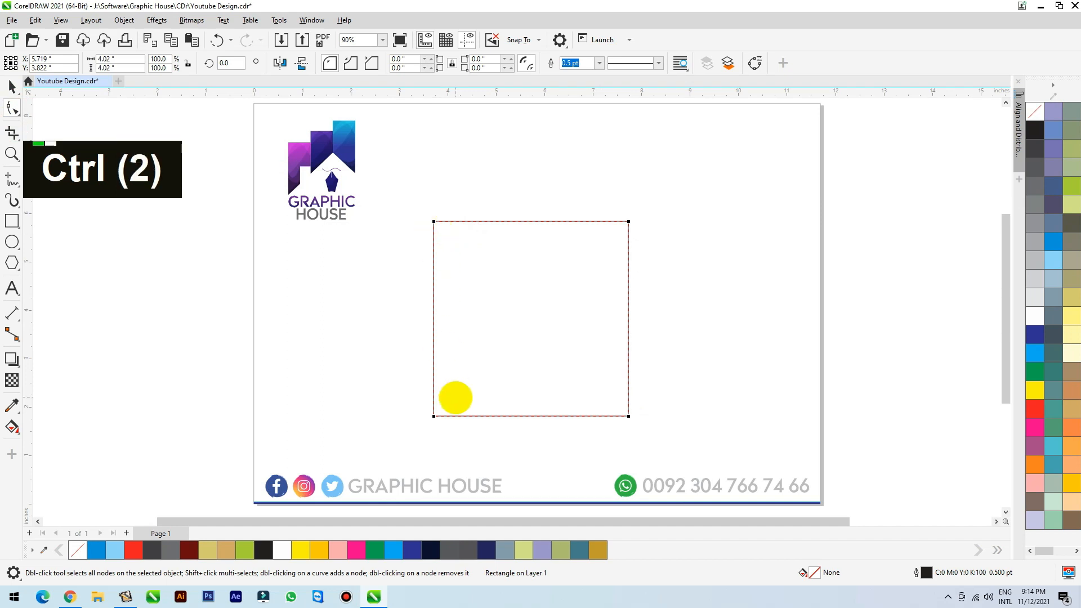
pyautogui.moveTo(431, 414); pyautogui.dragTo(495, 434)
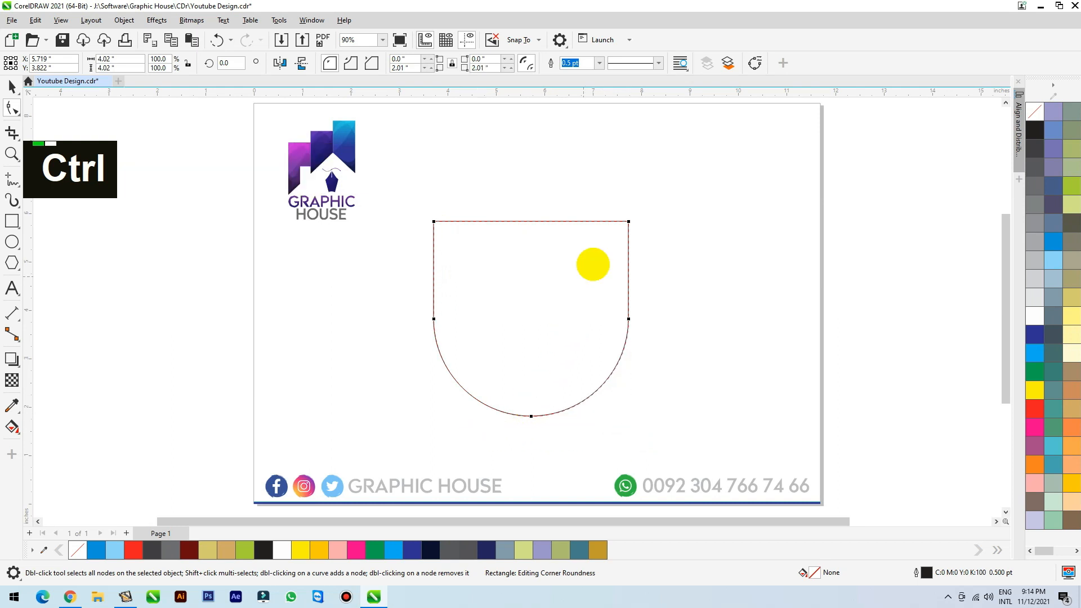
pyautogui.moveTo(628, 221); pyautogui.dragTo(658, 350)
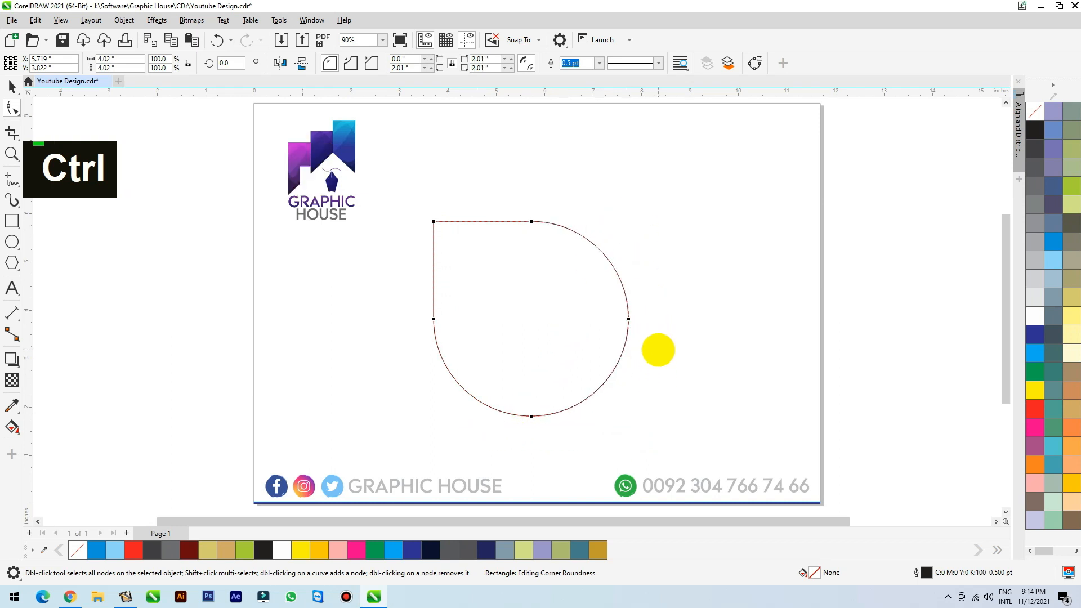
# Fill the teardrop with magenta and move it slightly higher on the page
pyautogui.click(11, 85)
pyautogui.click(488, 261)
pyautogui.click(1034, 431)
pyautogui.moveTo(565, 331); pyautogui.dragTo(569, 302)
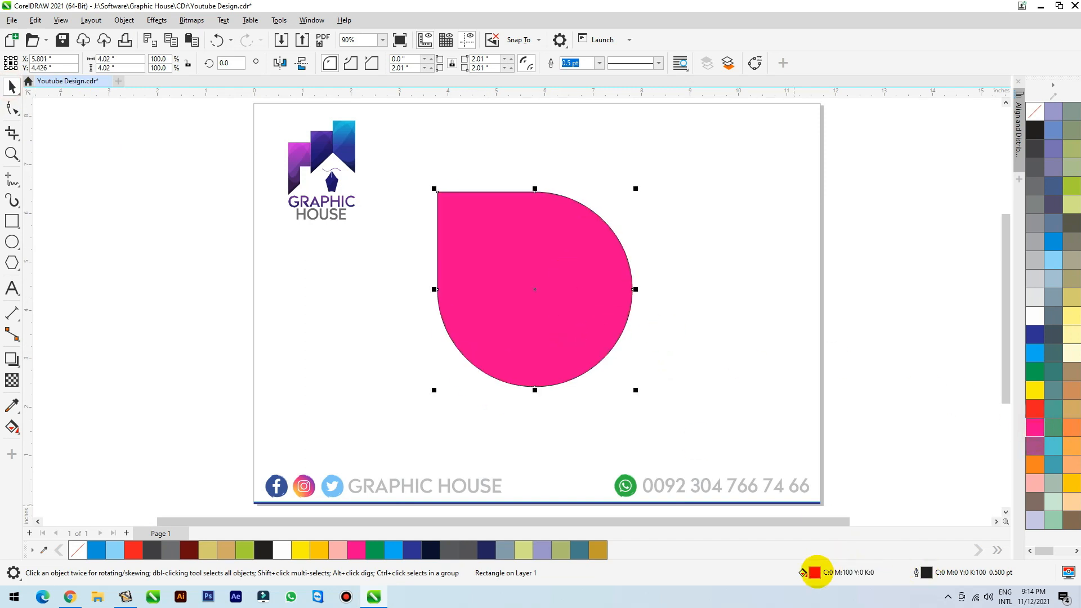
# Change the teardrop's uniform fill to a dark maroon, C42 M100 Y52 K50
pyautogui.doubleClick(814, 573)
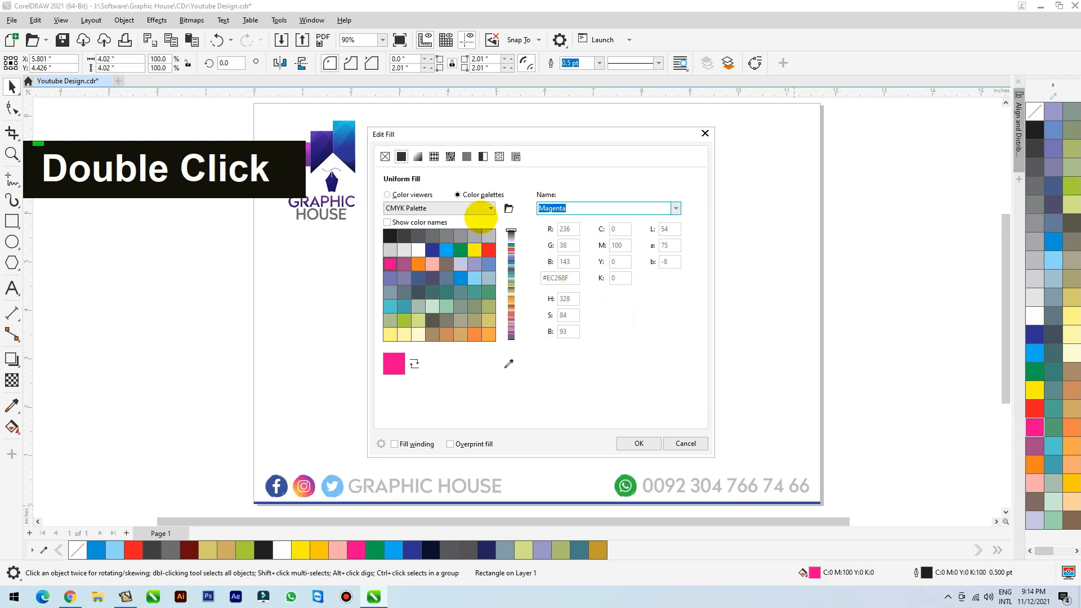
pyautogui.click(414, 194)
pyautogui.moveTo(574, 135); pyautogui.dragTo(828, 63)
pyautogui.moveTo(747, 156); pyautogui.dragTo(760, 193)
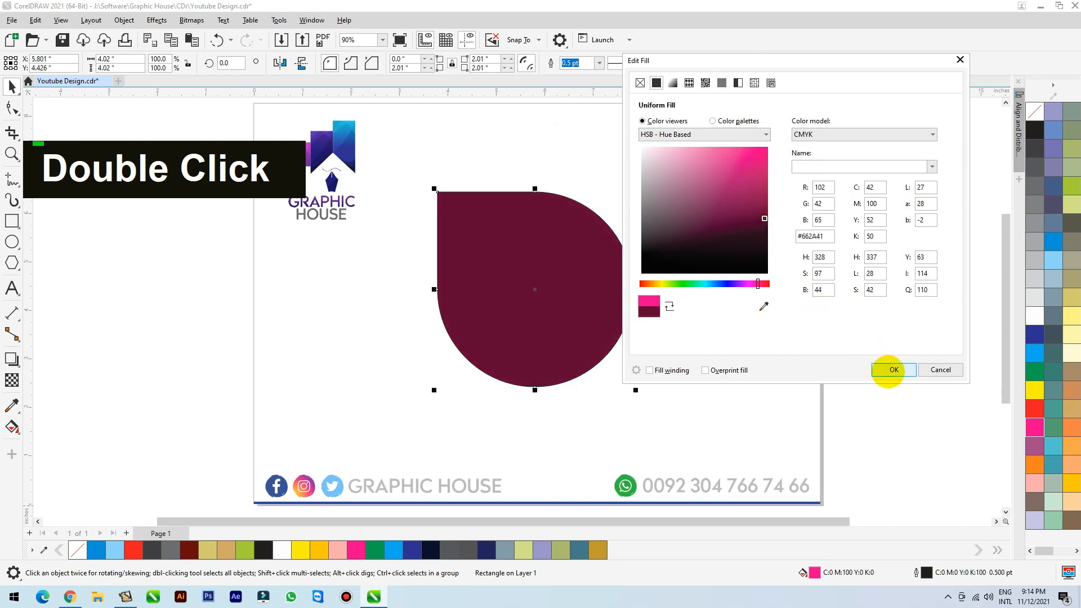
pyautogui.click(889, 370)
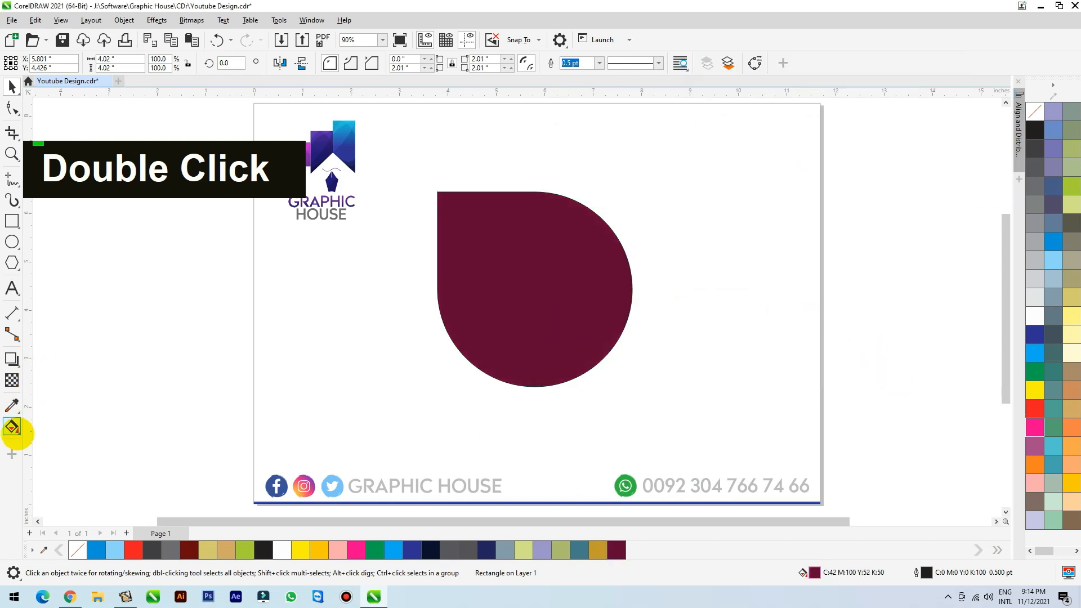
# Give the teardrop a linear fountain fill from dark maroon below to magenta above, and remove its outline
pyautogui.click(11, 427)
pyautogui.click(64, 428)
pyautogui.moveTo(522, 233); pyautogui.dragTo(535, 219)
pyautogui.click(1034, 427)
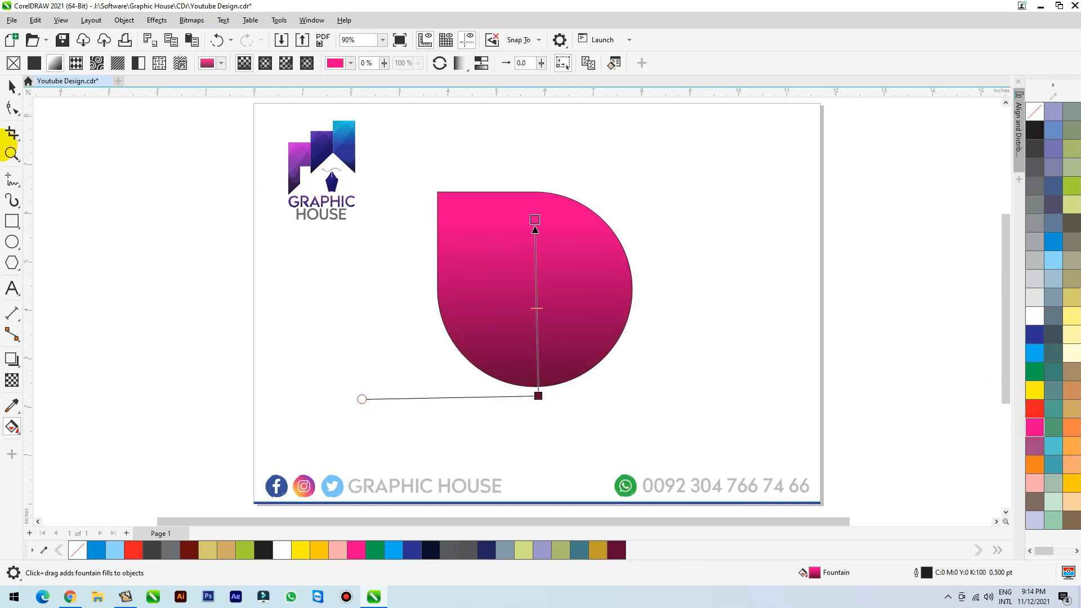
pyautogui.click(11, 85)
pyautogui.rightClick(1033, 113)
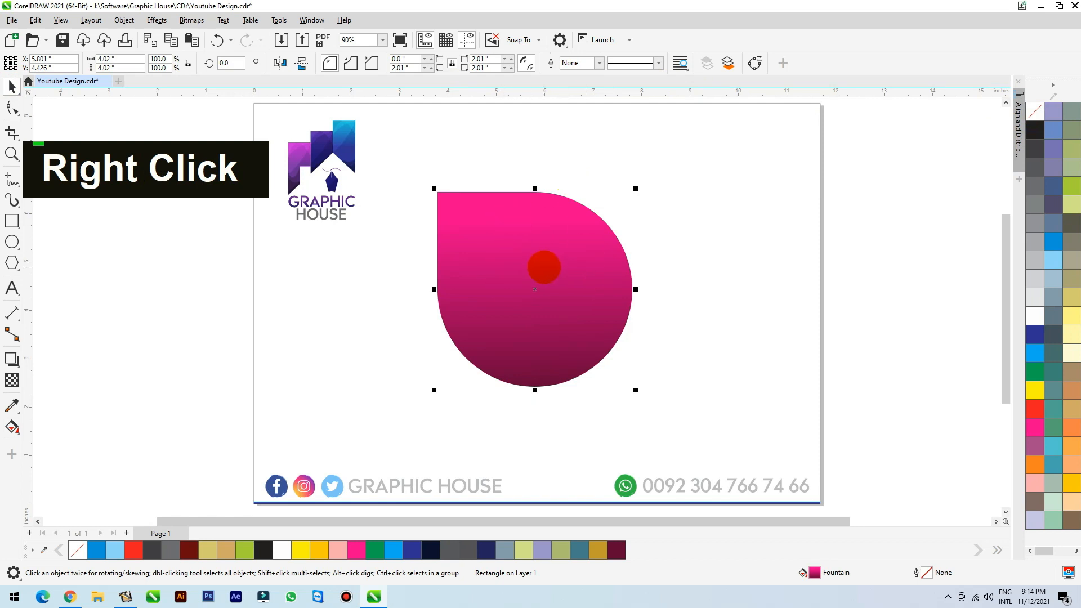
# Add a one-step inside contour with an offset of about 0.217 in to the teardrop
pyautogui.scroll(1, 519, 230)
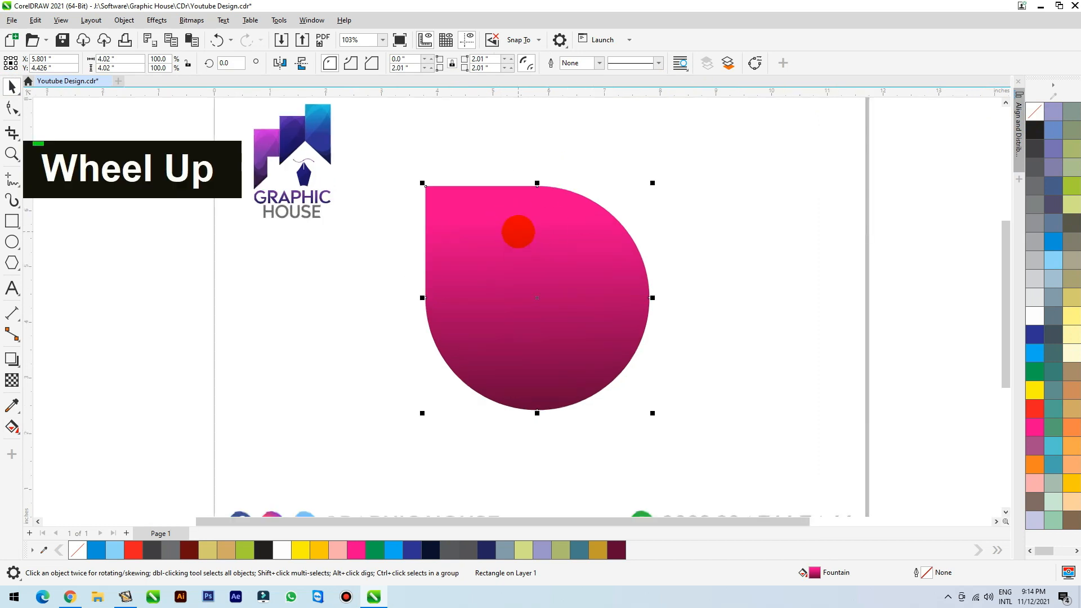
pyautogui.click(19, 369)
pyautogui.click(54, 376)
pyautogui.moveTo(490, 239); pyautogui.dragTo(437, 151)
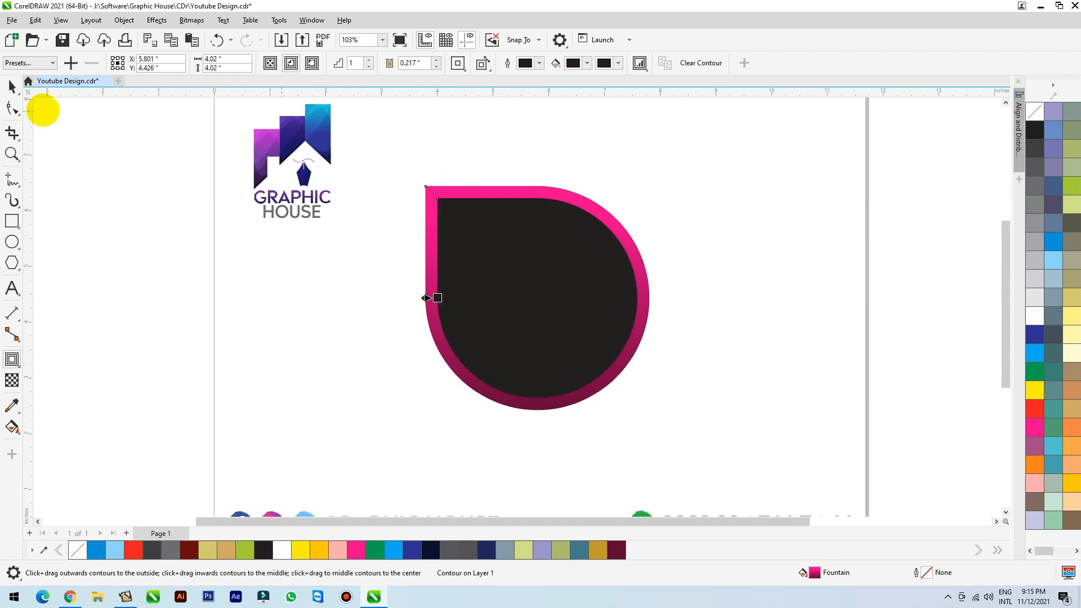
pyautogui.click(12, 86)
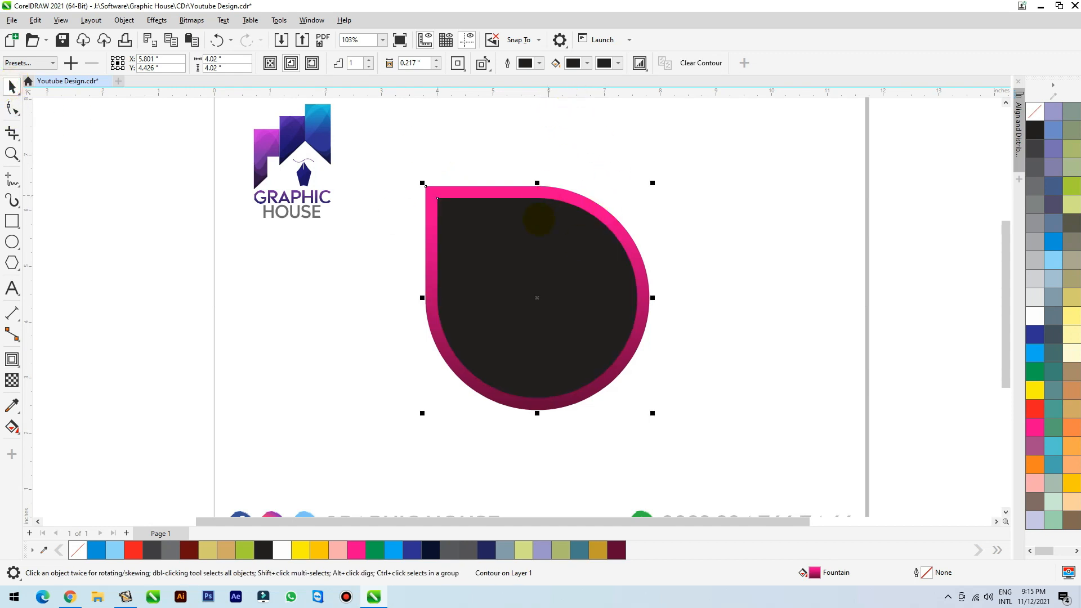
# Break the contour apart so the inner black teardrop is a separate object, keeping it in its place
pyautogui.hotkey('ctrl', 'k')
pyautogui.click(363, 320)
pyautogui.moveTo(589, 268); pyautogui.dragTo(748, 268)
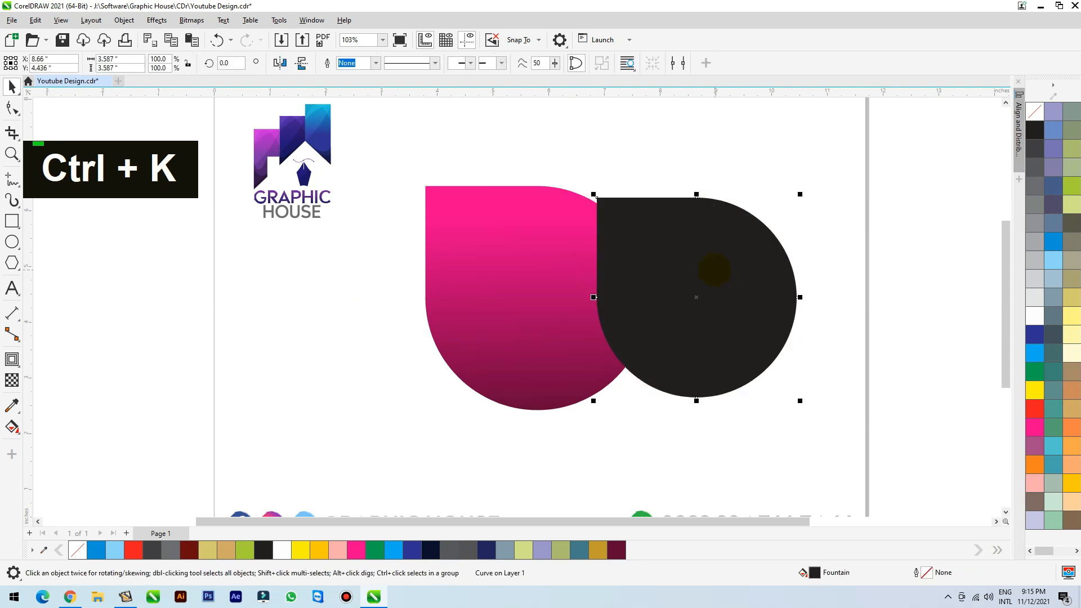
pyautogui.hotkey('ctrl', 'z')
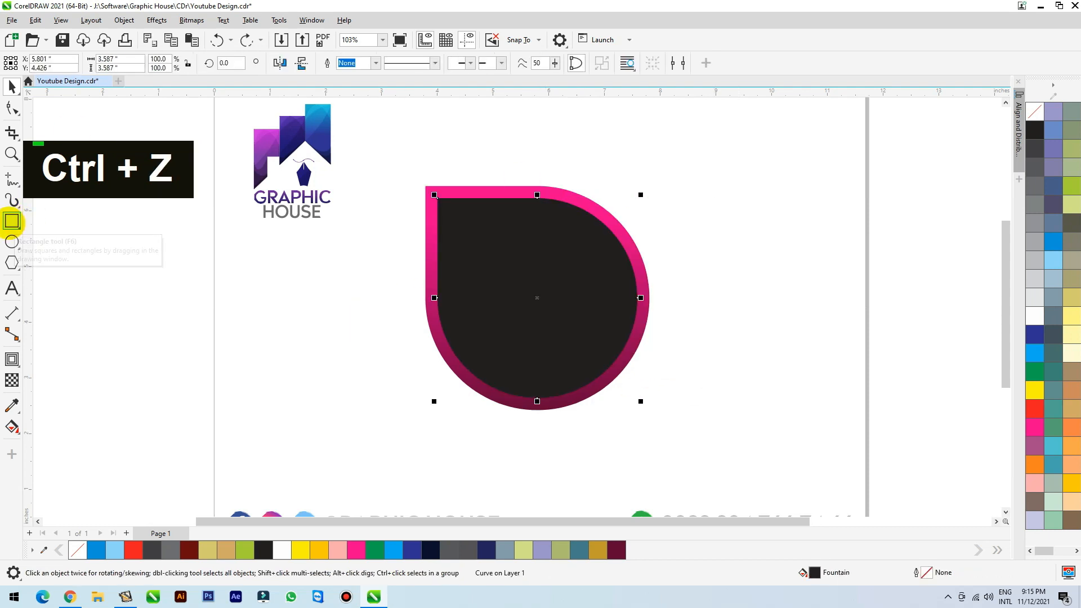
# Draw a rectangle about 1.094 by 0.987 in from the magenta teardrop's upper-left corner
pyautogui.click(12, 221)
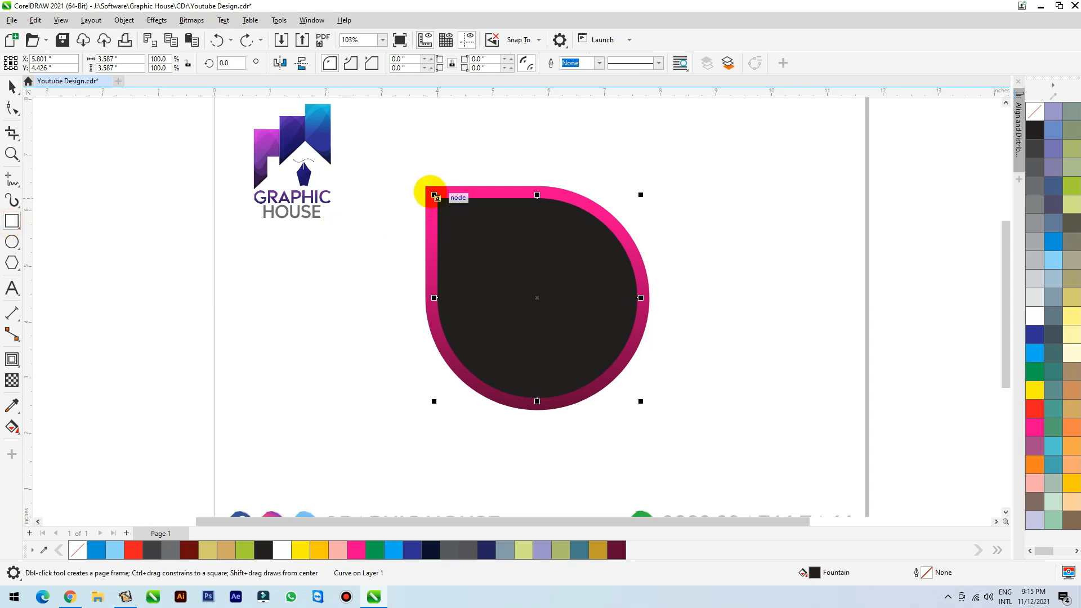
pyautogui.press('F2')
pyautogui.moveTo(421, 182); pyautogui.dragTo(559, 281)
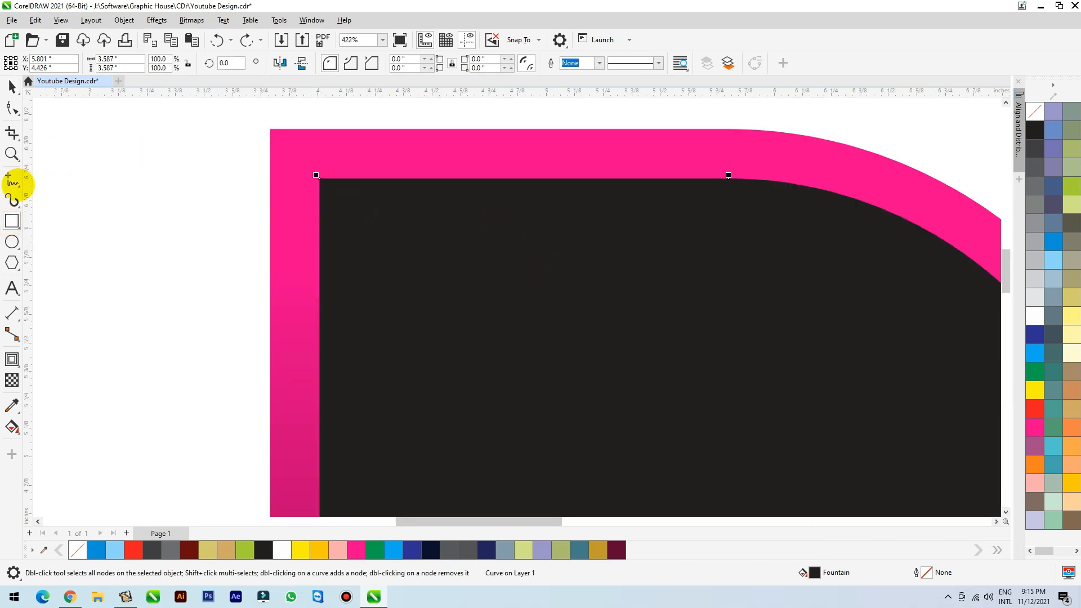
pyautogui.click(276, 138)
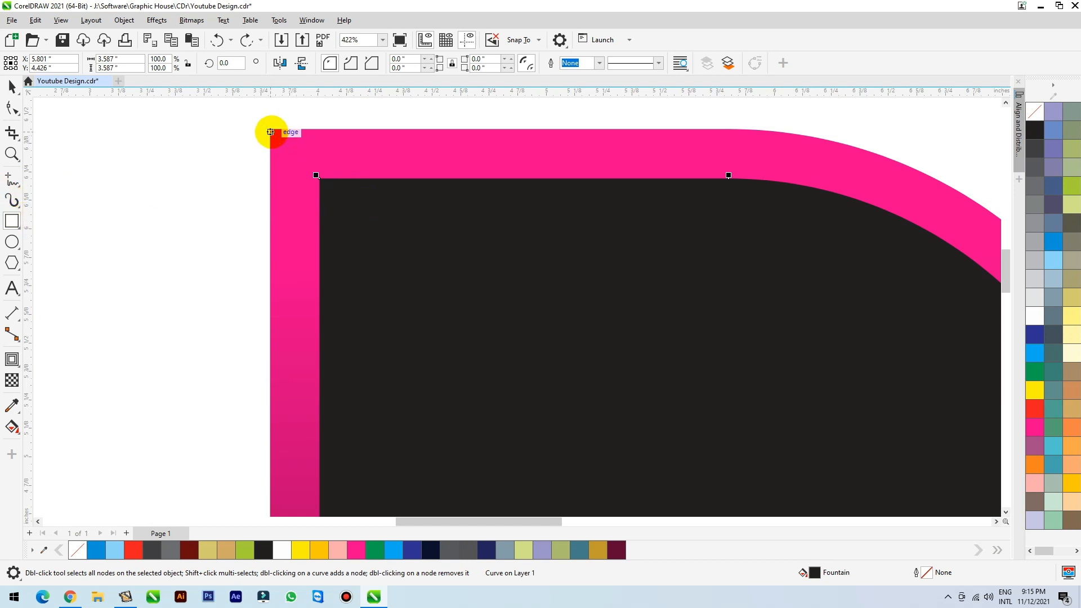
pyautogui.moveTo(270, 131); pyautogui.dragTo(523, 359)
# Round all four corners of the small rectangle to a radius of about 0.081 in
pyautogui.click(12, 87)
pyautogui.click(12, 108)
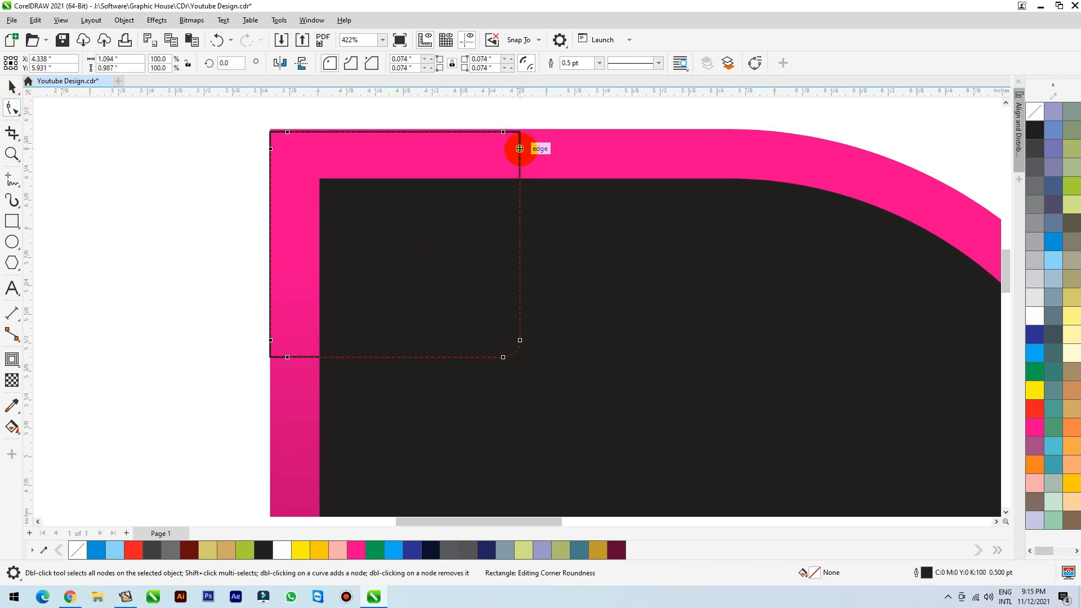
pyautogui.press('space')
# Move the rounded rectangle onto the black teardrop's upper-left corner and fill it with cyan
pyautogui.moveTo(395, 243); pyautogui.dragTo(444, 292)
pyautogui.scroll(-1, 422, 239)
pyautogui.click(1033, 355)
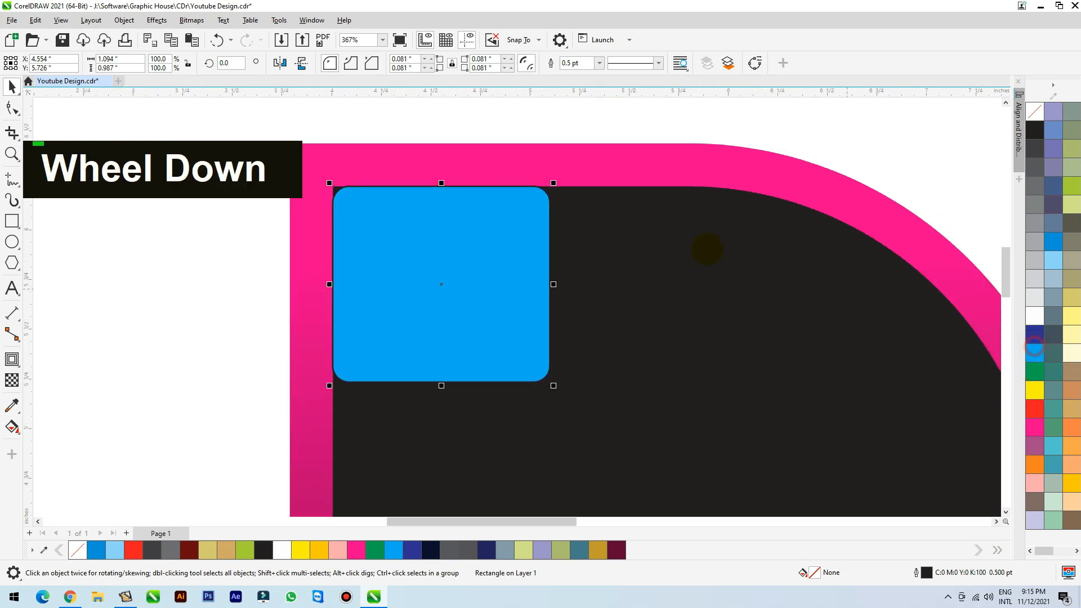
# Add a one-step outside contour with an offset of about 0.11 in to the cyan rounded rectangle
pyautogui.scroll(-1, 619, 224)
pyautogui.click(19, 367)
pyautogui.click(42, 375)
pyautogui.moveTo(457, 232); pyautogui.dragTo(374, 172)
pyautogui.press('space')
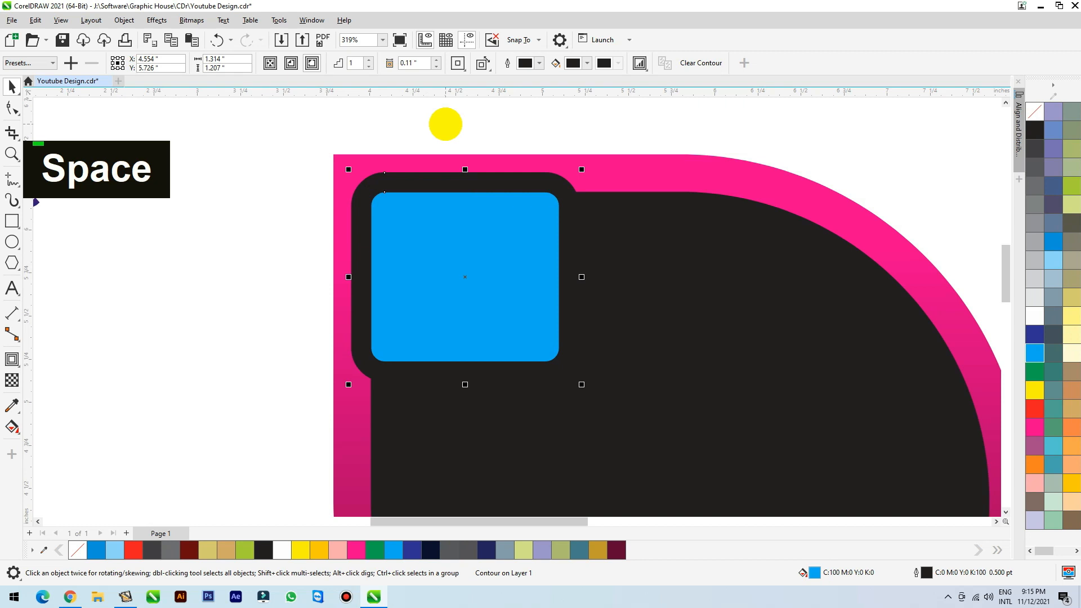
# Break the contour apart from the cyan rectangle and fill the outer rounded rectangle with white
pyautogui.hotkey('ctrl', 'k')
pyautogui.moveTo(454, 178); pyautogui.dragTo(289, 120)
pyautogui.hotkey('ctrl', 'z')
pyautogui.scroll(-1, 425, 128)
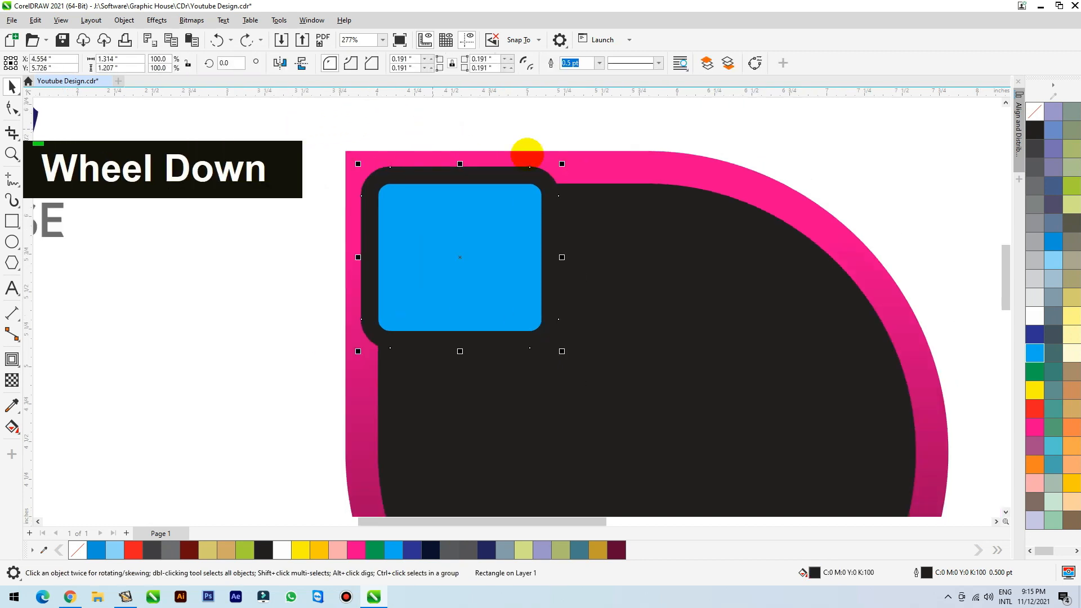
pyautogui.click(1035, 317)
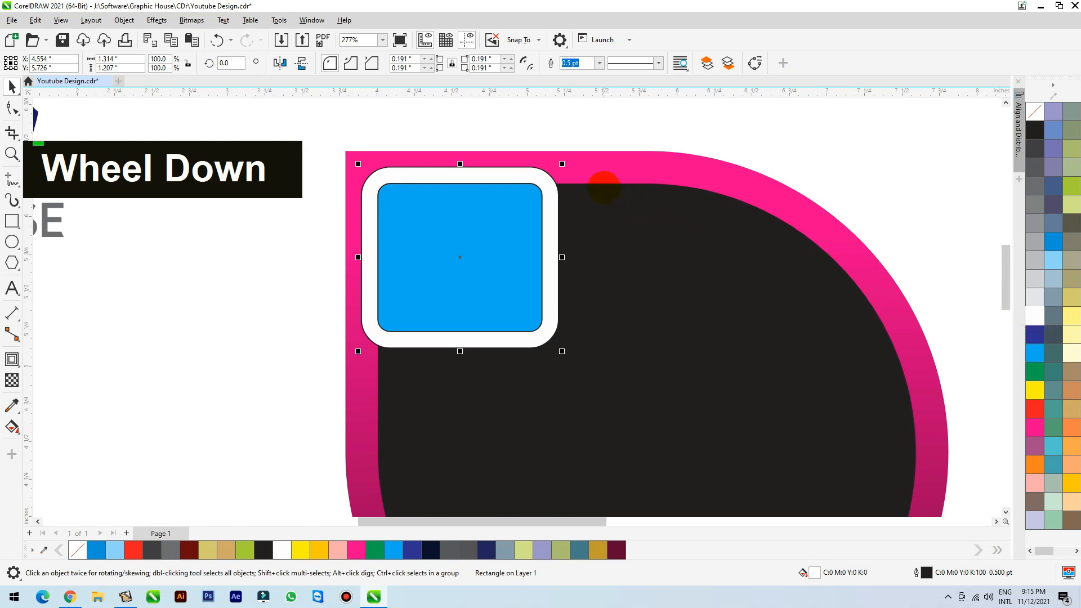
# Trim the black teardrop with the white rounded rectangle and delete the white rectangle
pyautogui.moveTo(608, 200); pyautogui.dragTo(648, 186)
pyautogui.hotkey('ctrl', 'z')
pyautogui.click(511, 165)
pyautogui.click(514, 169)
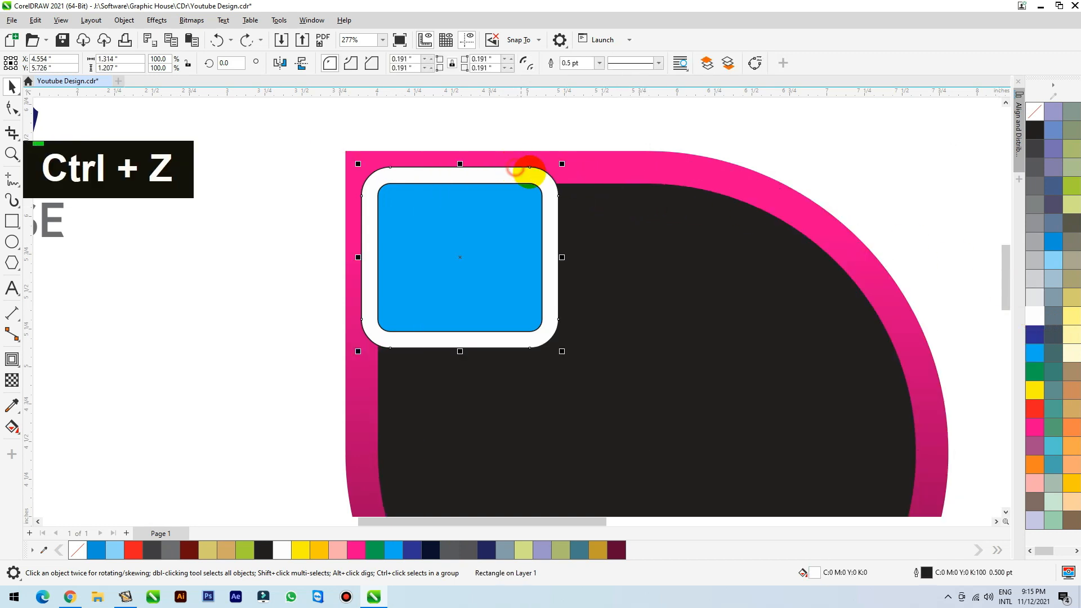
pyautogui.keyDown('shift'); pyautogui.click(607, 194); pyautogui.keyUp('shift')
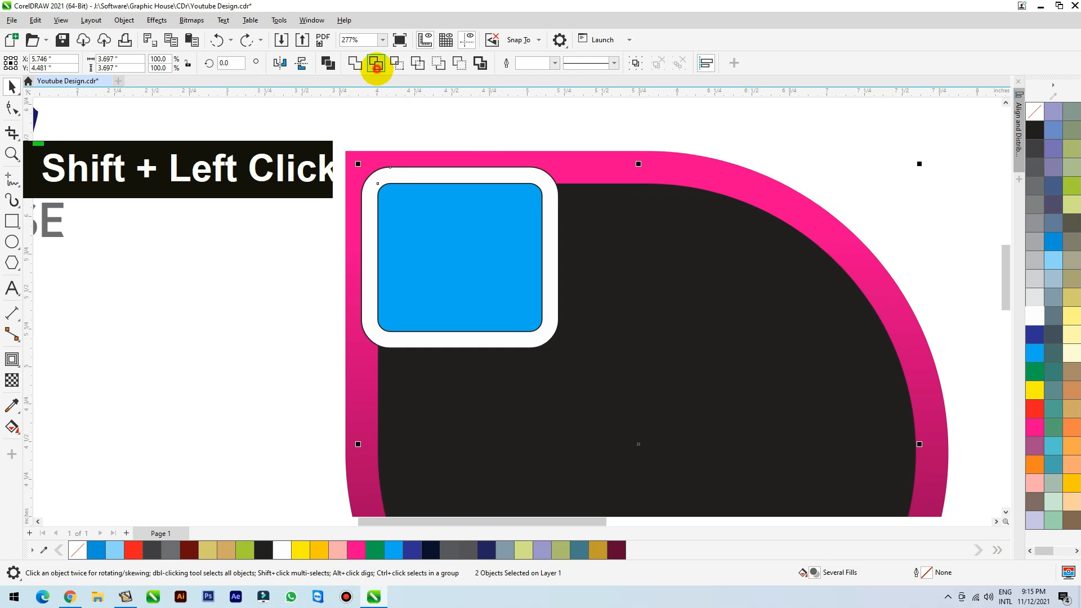
pyautogui.click(376, 64)
pyautogui.click(532, 170)
pyautogui.press('Delete')
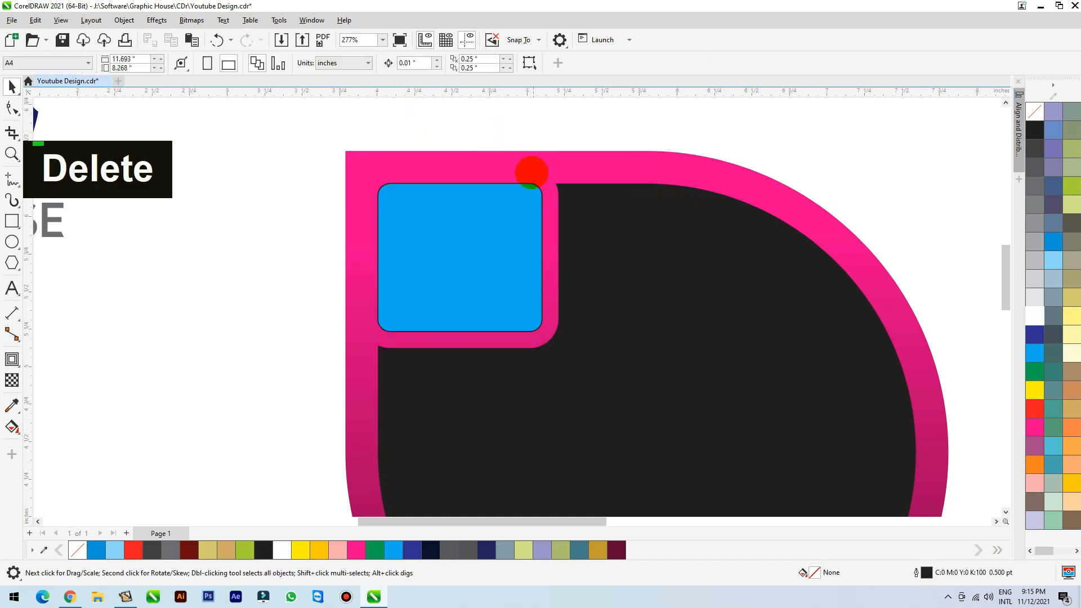
# Give the cyan rectangle a linear fountain fill from 10% black below to medium grey above, and remove its outline
pyautogui.click(494, 289)
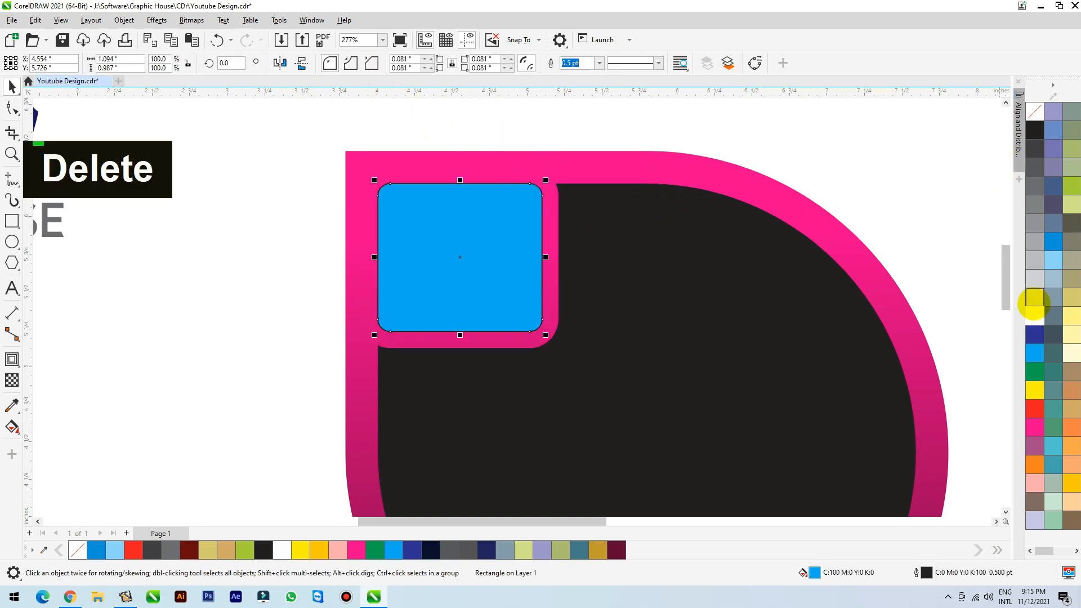
pyautogui.click(1034, 298)
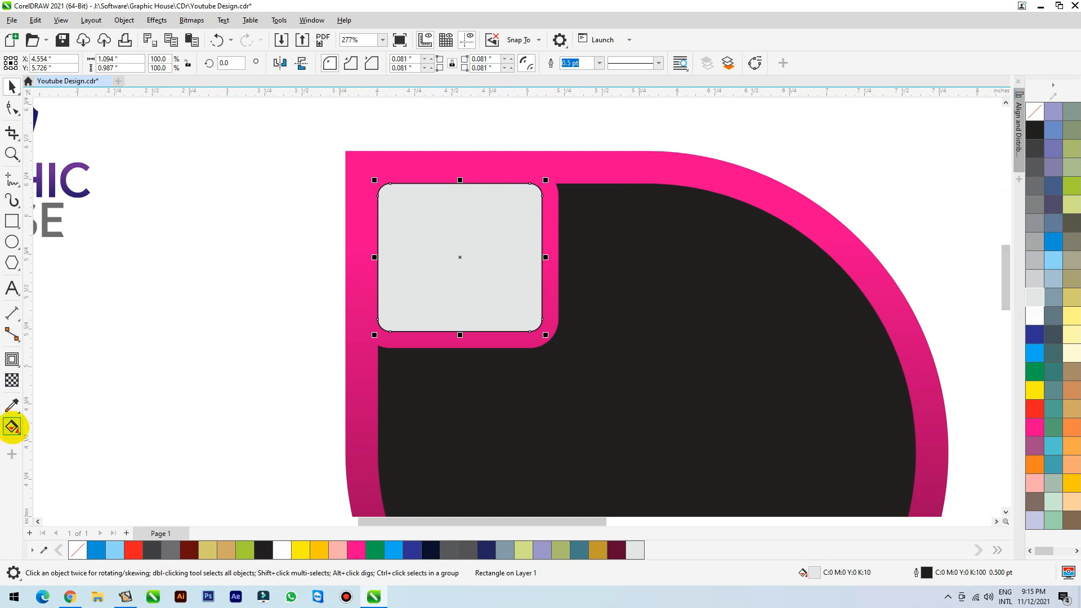
pyautogui.click(11, 426)
pyautogui.moveTo(471, 326); pyautogui.dragTo(463, 141)
pyautogui.click(1034, 223)
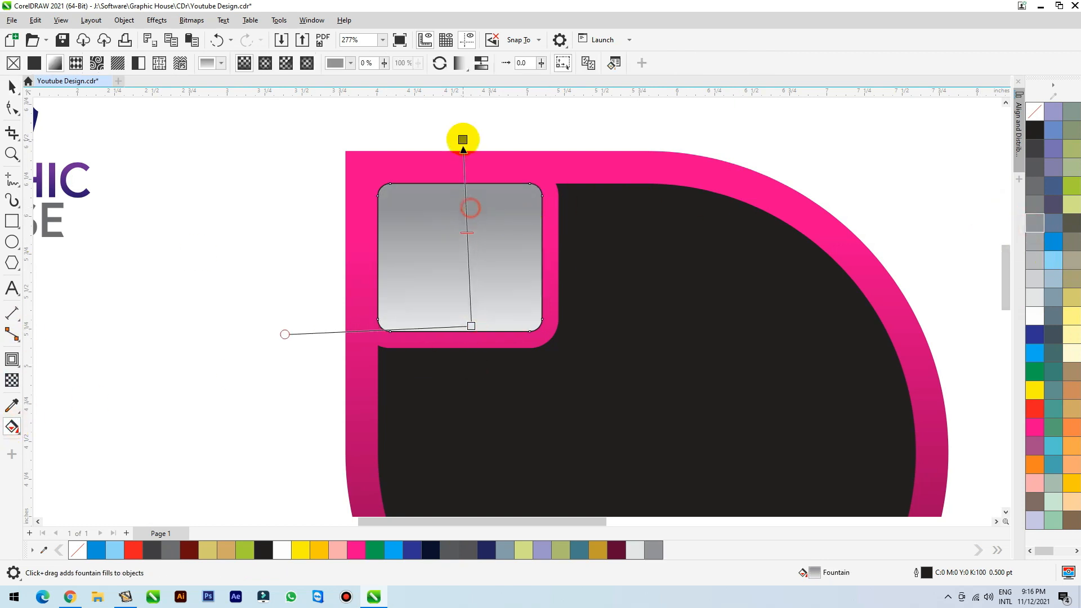
pyautogui.press('space')
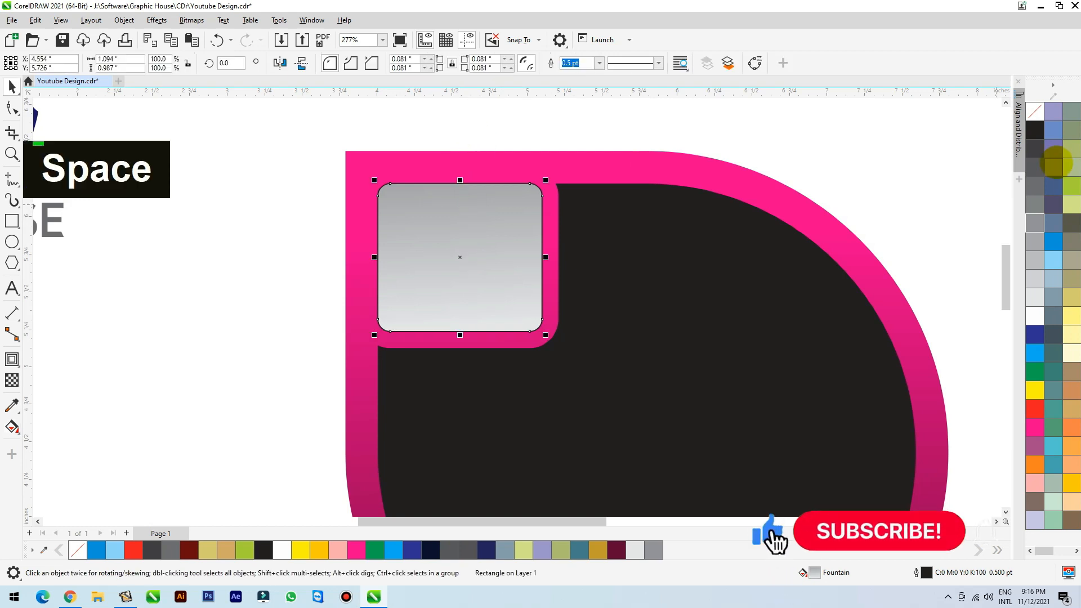
pyautogui.rightClick(1034, 113)
# Duplicate the grey gradient rectangle slightly to the upper left and mirror the copy vertically
pyautogui.moveTo(483, 249)
pyautogui.mouseDown()
pyautogui.moveTo(341, 260)
pyautogui.moveTo(366, 279)
pyautogui.moveTo(480, 270)
pyautogui.mouseUp()
pyautogui.rightClick(341, 260)
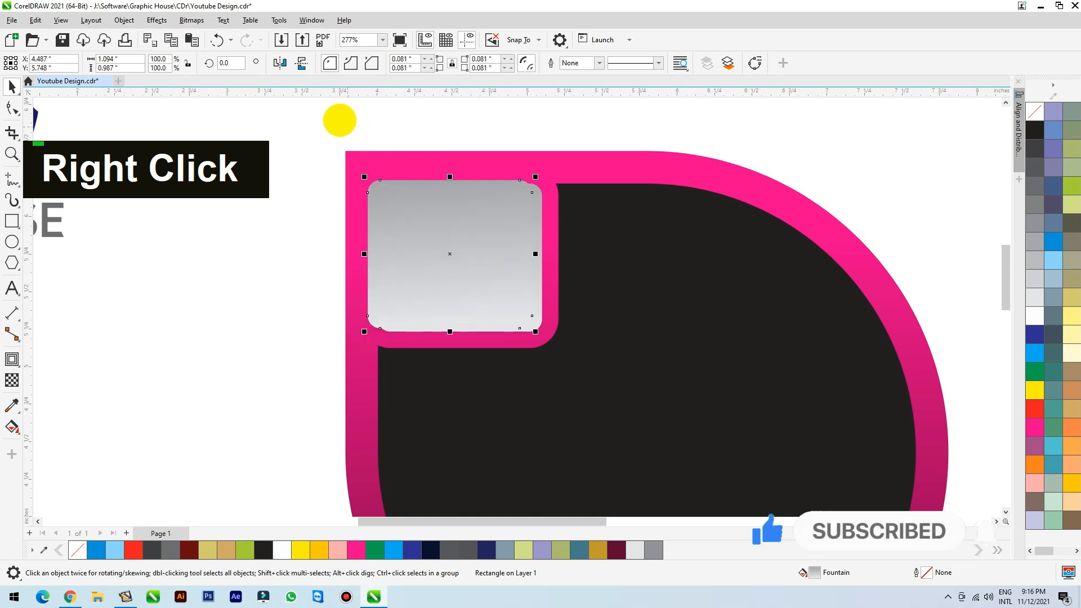
pyautogui.click(302, 63)
# Scale the mirrored copy to about 0.979 by 0.883 in and centre it on the original grey rectangle
pyautogui.moveTo(536, 176); pyautogui.dragTo(515, 196)
pyautogui.keyDown('shift'); pyautogui.click(534, 197); pyautogui.keyUp('shift')
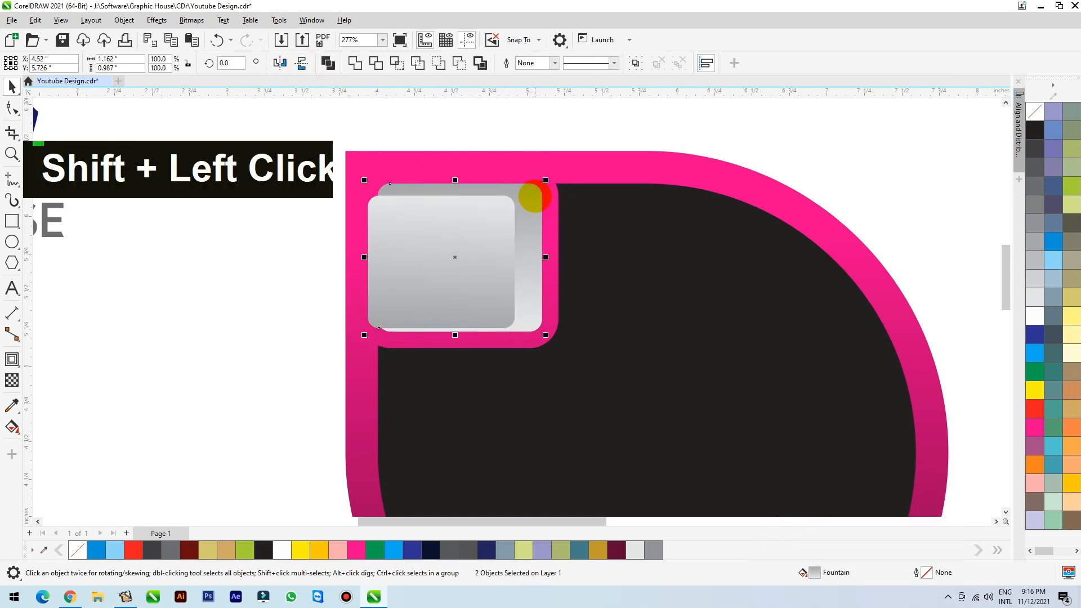
pyautogui.press('c')
pyautogui.press('e')
pyautogui.click(550, 164)
pyautogui.click(523, 205)
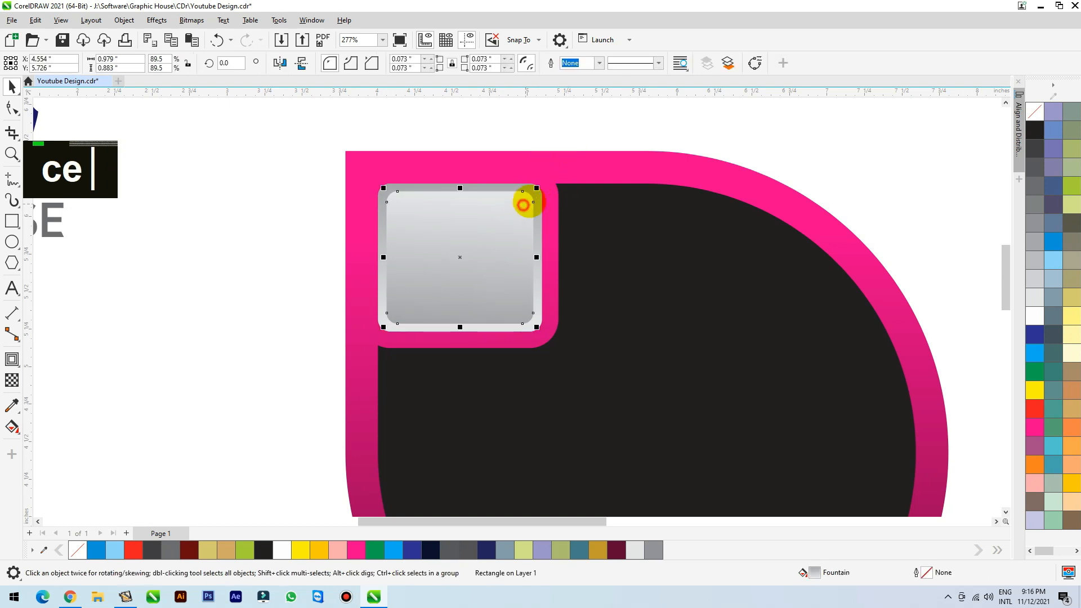
# Enlarge the front grey gradient rectangle about its centre to 1.029 by 0.929 in
pyautogui.moveTo(536, 188); pyautogui.dragTo(541, 181)
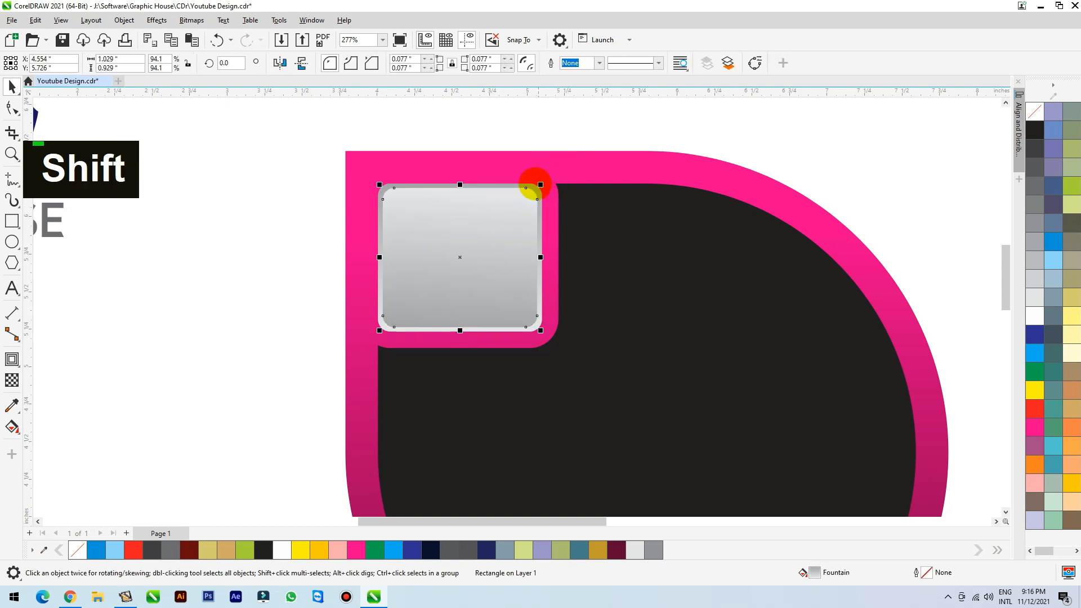
pyautogui.scroll(-1, 524, 155)
pyautogui.scroll(-1, 523, 155)
# Copy the outline pen, outline colour and fill from the front grey gradient rectangle to the black inset teardrop
pyautogui.click(693, 321)
pyautogui.scroll(-1, 552, 203)
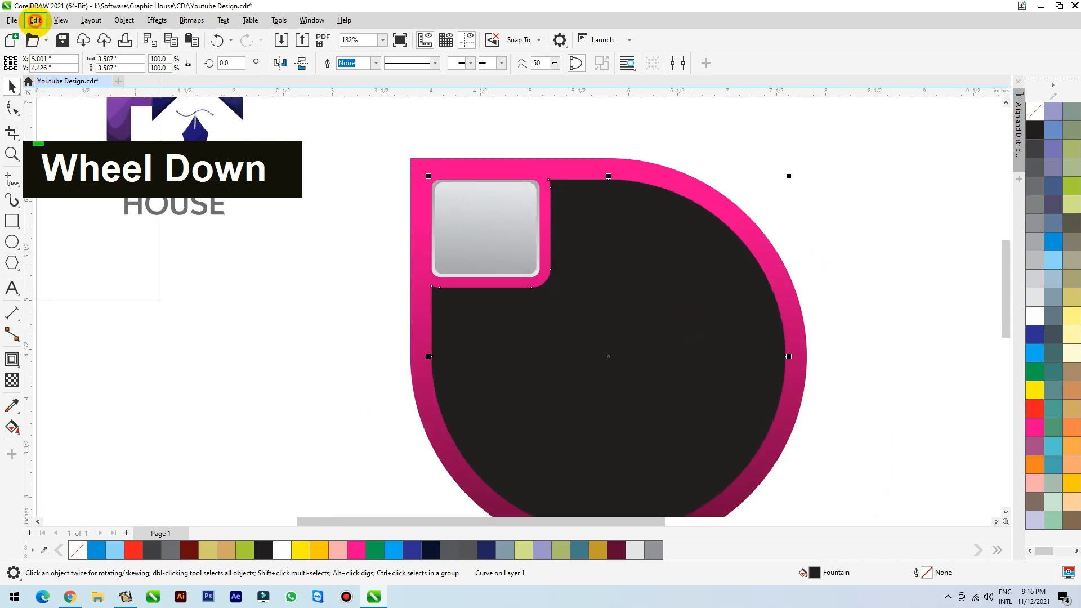
pyautogui.click(35, 20)
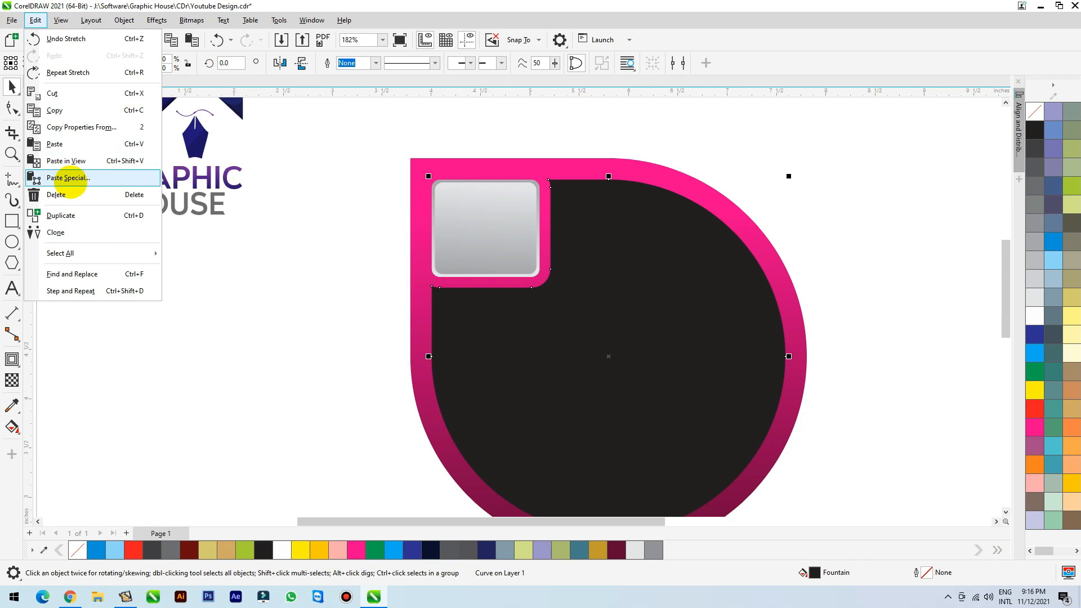
pyautogui.click(79, 127)
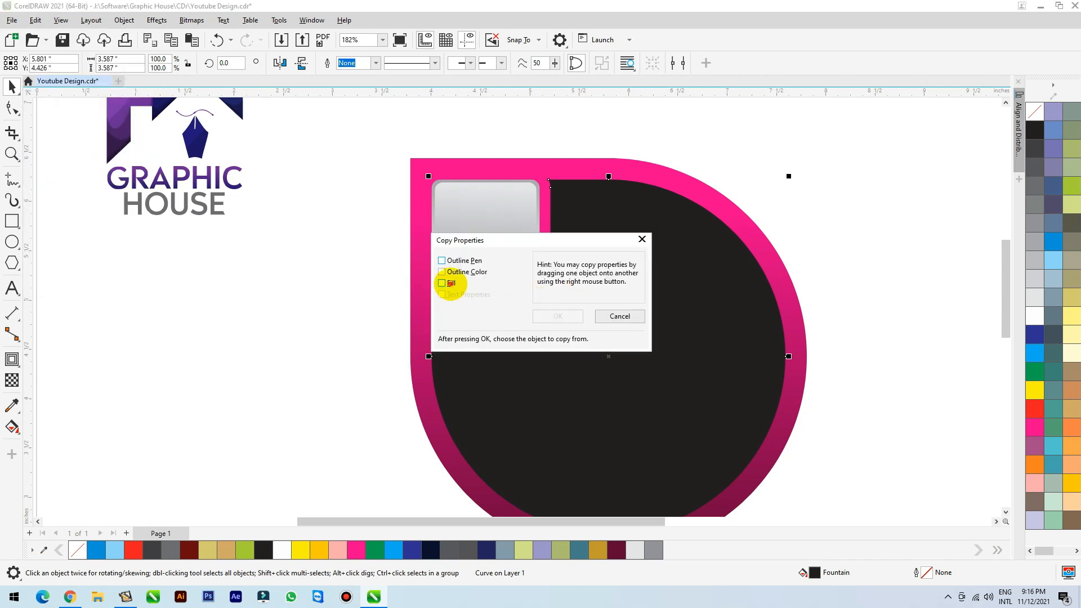
pyautogui.click(559, 316)
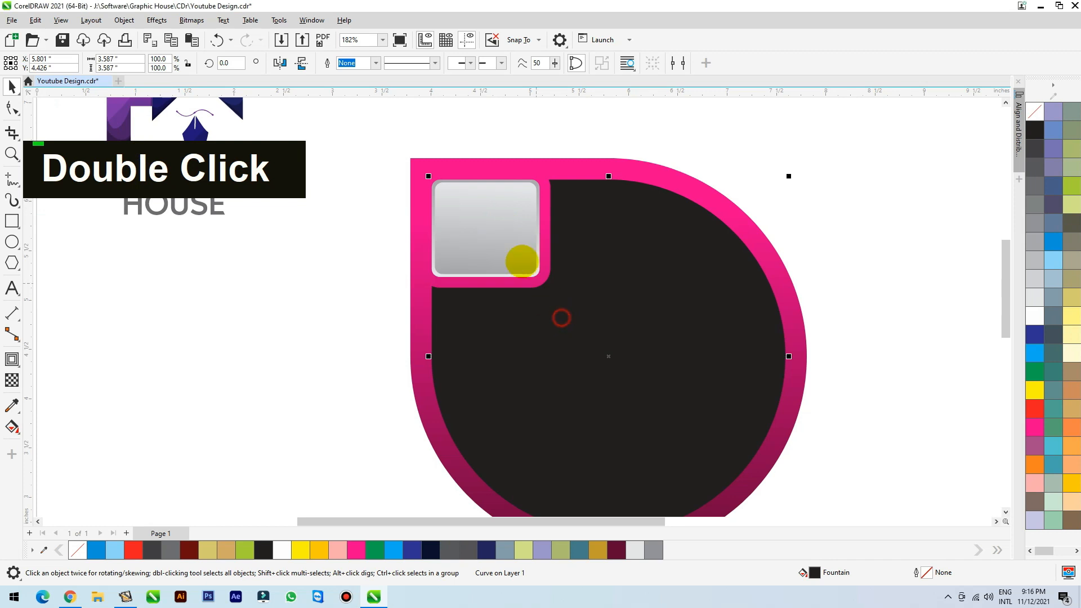
pyautogui.click(499, 221)
pyautogui.click(332, 290)
pyautogui.click(562, 342)
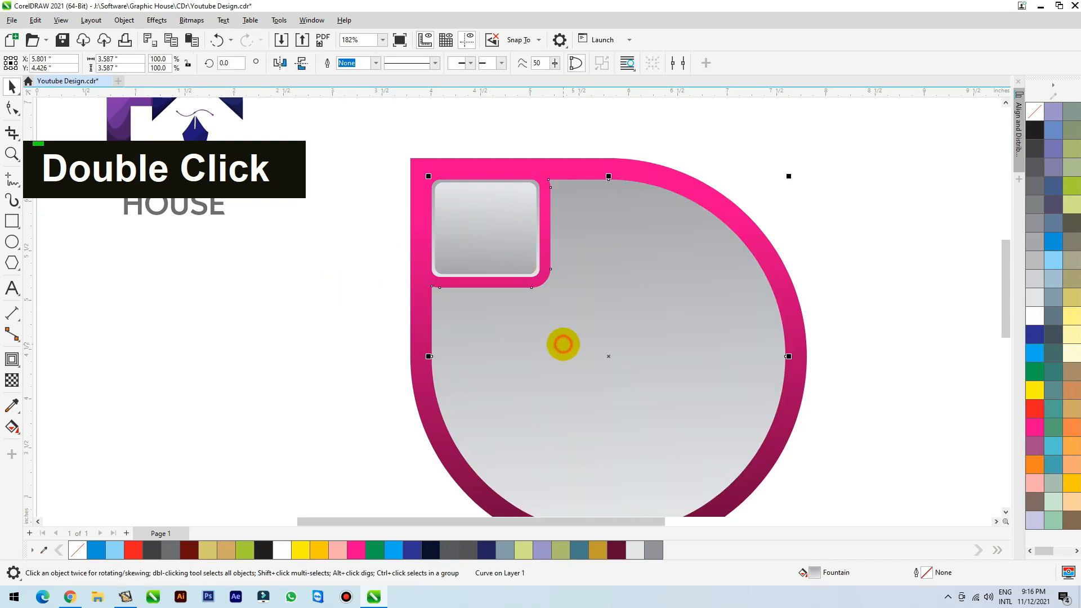
# Contour the grey inset teardrop inward in one step to about 3.381 in wide and break the contour apart
pyautogui.click(20, 367)
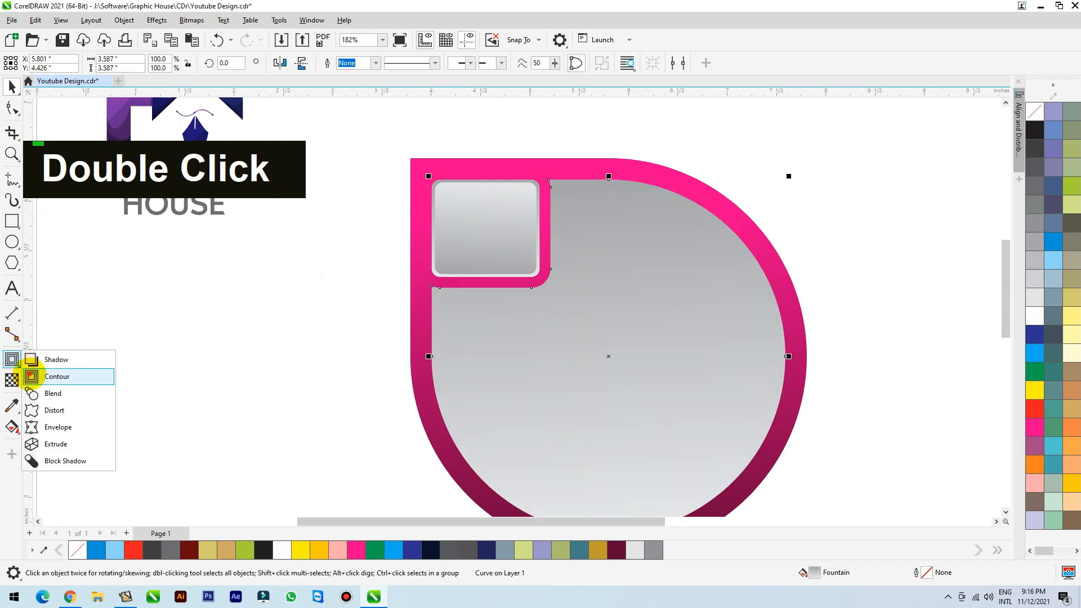
pyautogui.click(39, 376)
pyautogui.moveTo(524, 282); pyautogui.dragTo(537, 182)
pyautogui.press('space')
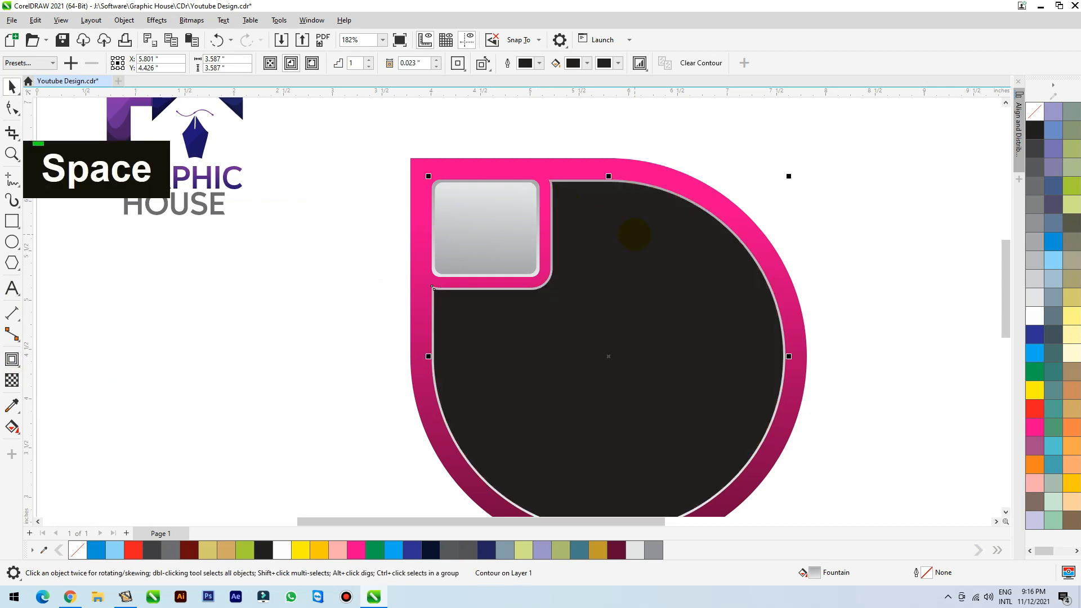
pyautogui.press('space')
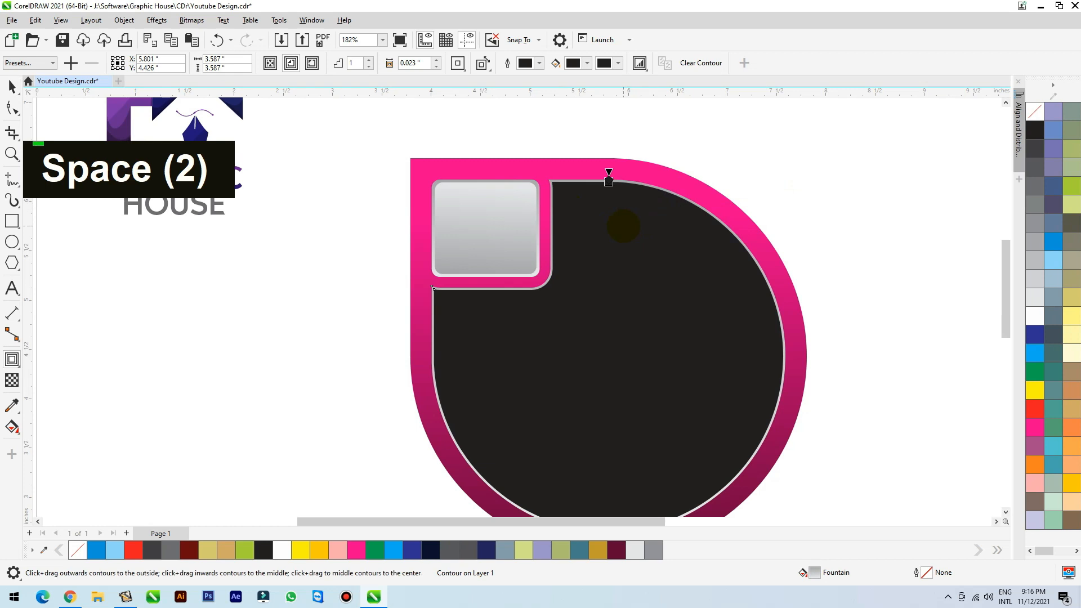
pyautogui.moveTo(610, 184); pyautogui.dragTo(608, 189)
pyautogui.click(11, 86)
pyautogui.hotkey('ctrl', 'k')
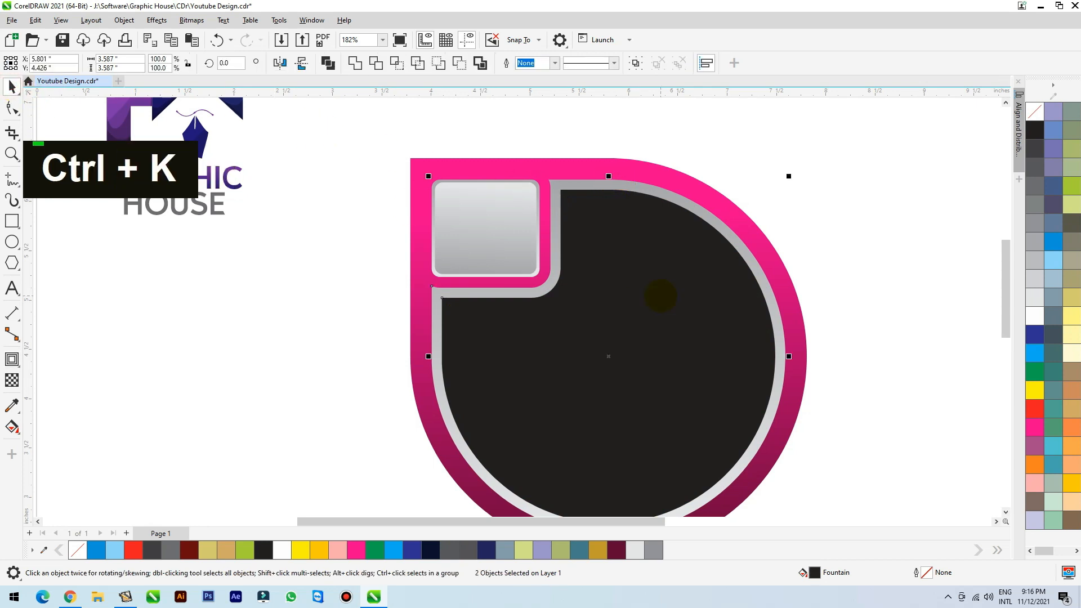
# Copy the outline pen, outline colour and fill from the small grey rectangle to the inner black teardrop
pyautogui.doubleClick(521, 349)
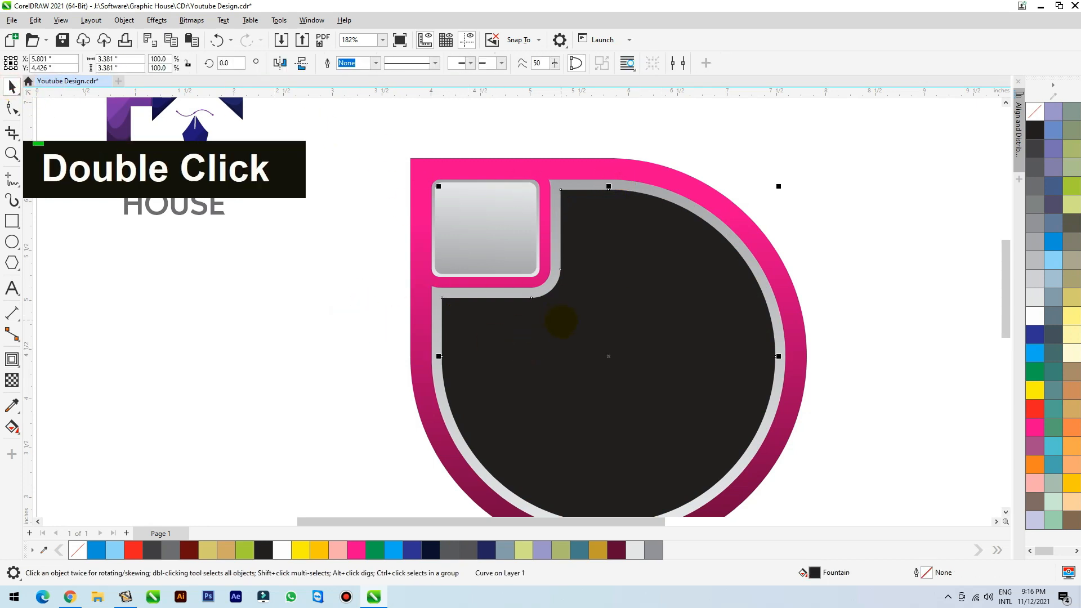
pyautogui.click(35, 20)
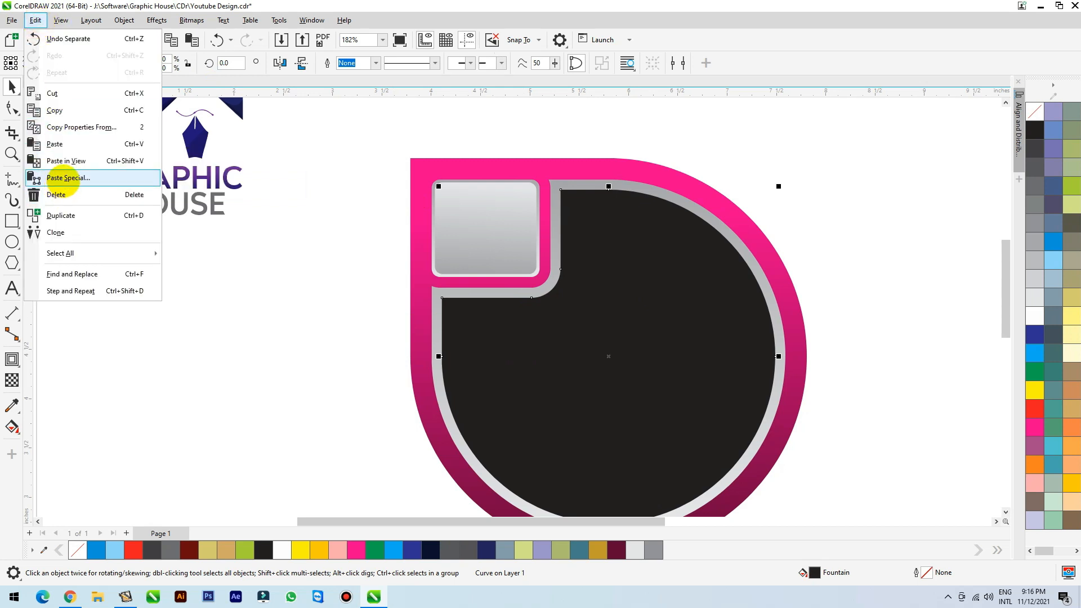
pyautogui.click(76, 128)
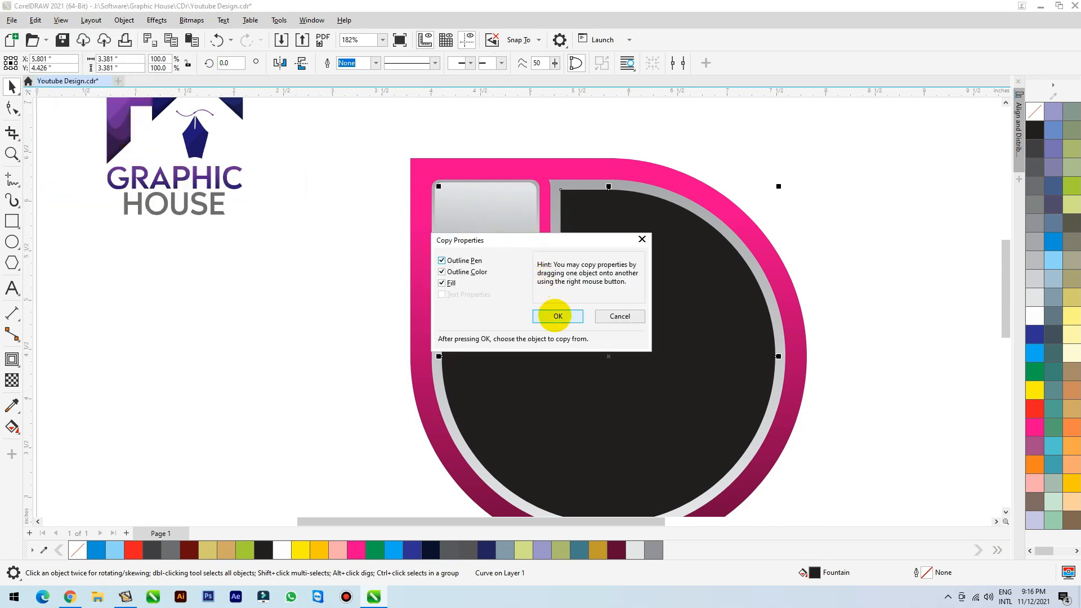
pyautogui.click(557, 316)
pyautogui.click(509, 207)
pyautogui.doubleClick(683, 268)
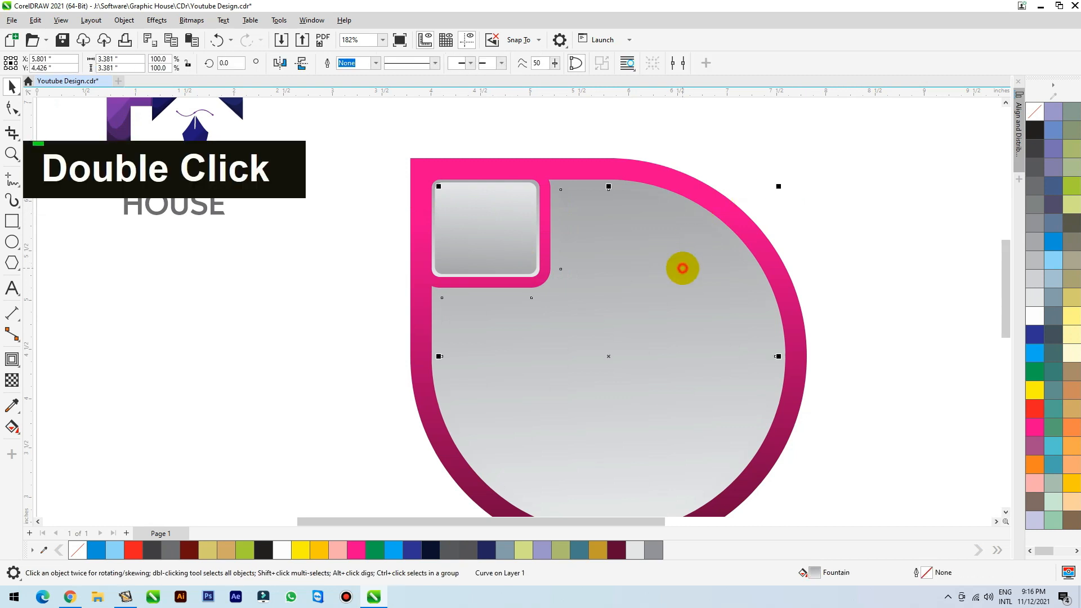
# Redirect the inner teardrop's grey gradient diagonally, from light at its upper right to darker at its lower left
pyautogui.scroll(-1, 660, 231)
pyautogui.click(11, 427)
pyautogui.moveTo(813, 188); pyautogui.dragTo(469, 449)
pyautogui.press('space')
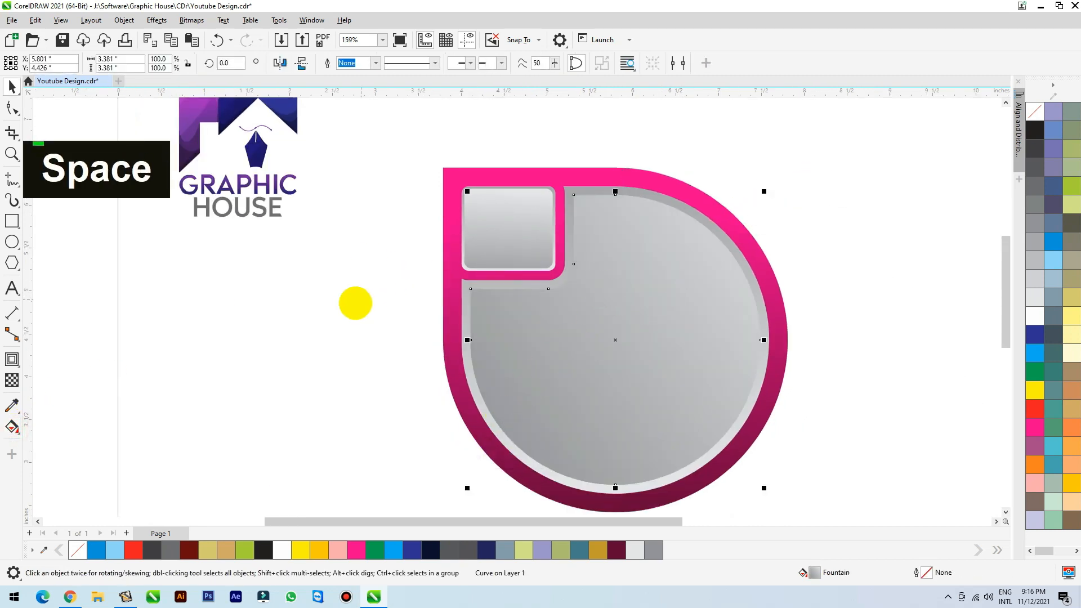
pyautogui.click(344, 305)
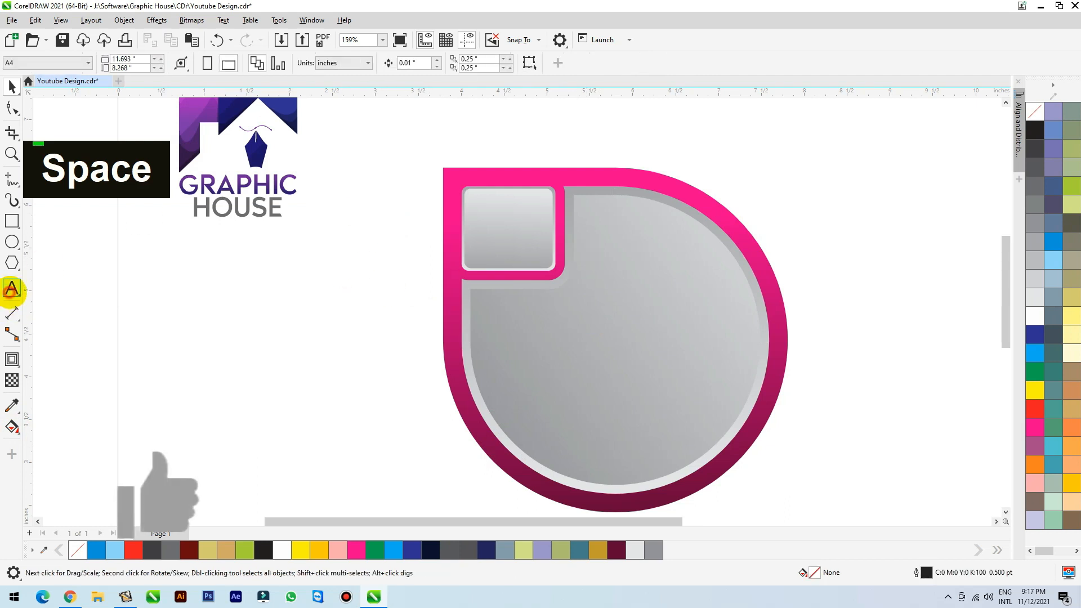
# Add the text "02" beside the graphic and set it in bold Gadugi
pyautogui.click(12, 288)
pyautogui.click(258, 374)
pyautogui.write('02')
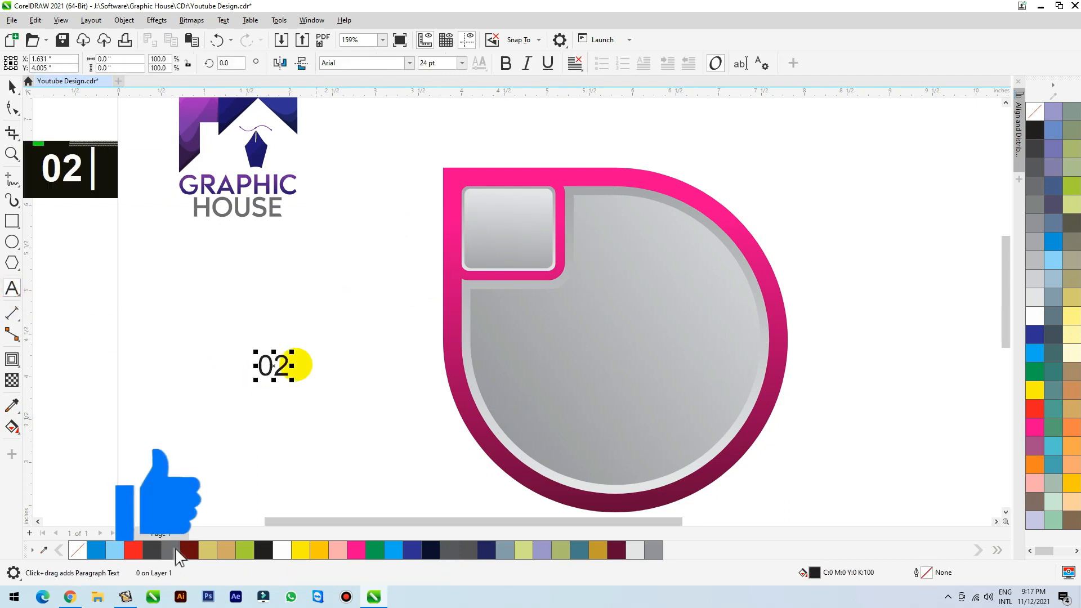
pyautogui.click(12, 87)
pyautogui.click(400, 63)
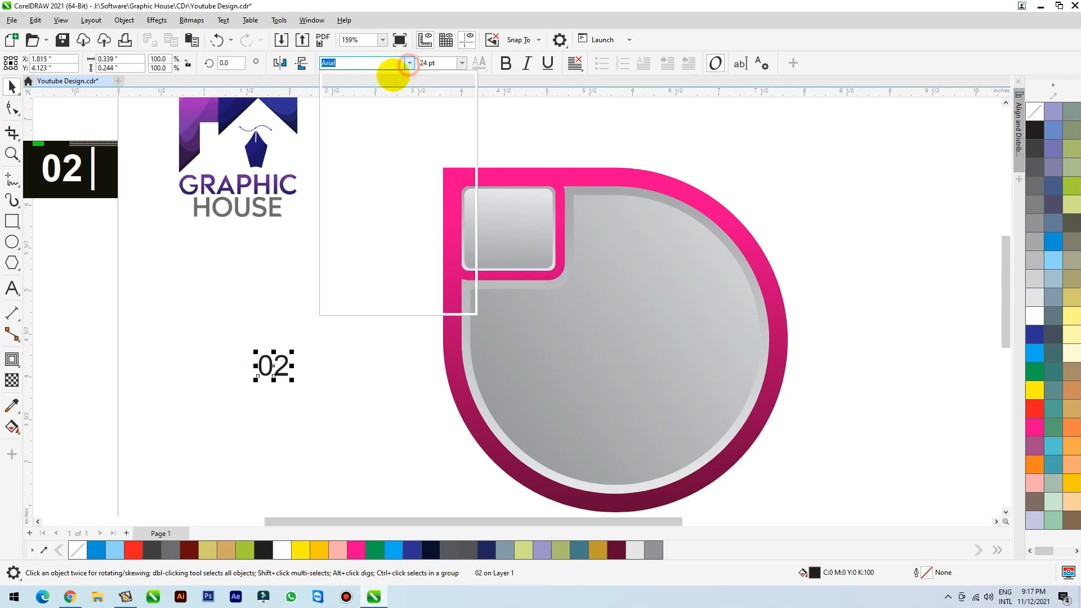
pyautogui.click(375, 141)
# Move the "02" onto the small grey box, enlarge it, and centre it horizontally and vertically on the box
pyautogui.moveTo(283, 364); pyautogui.dragTo(512, 222)
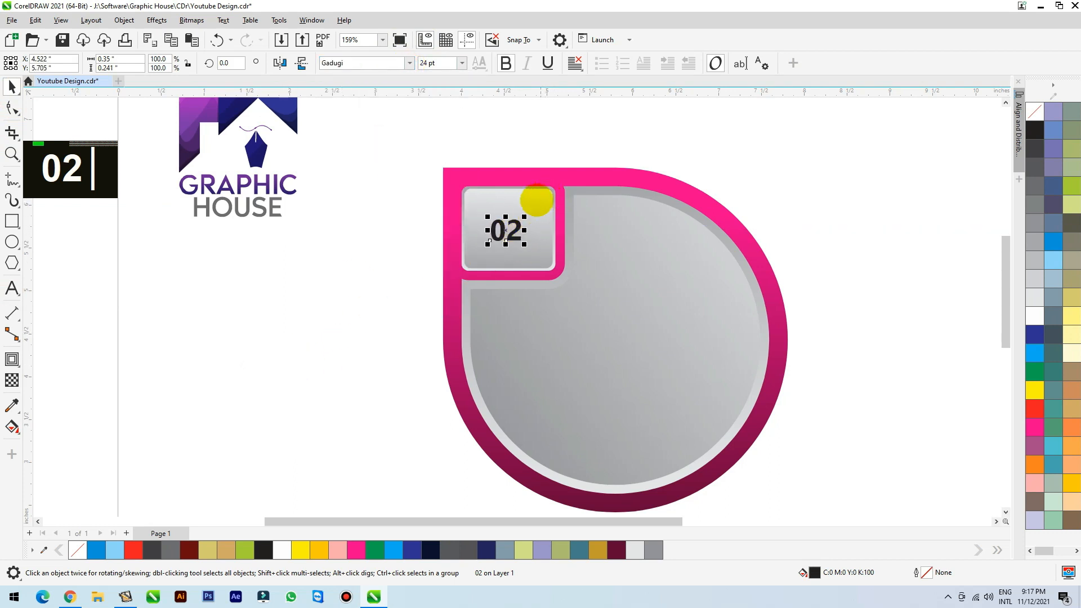
pyautogui.keyDown('shift'); pyautogui.click(539, 198); pyautogui.keyUp('shift')
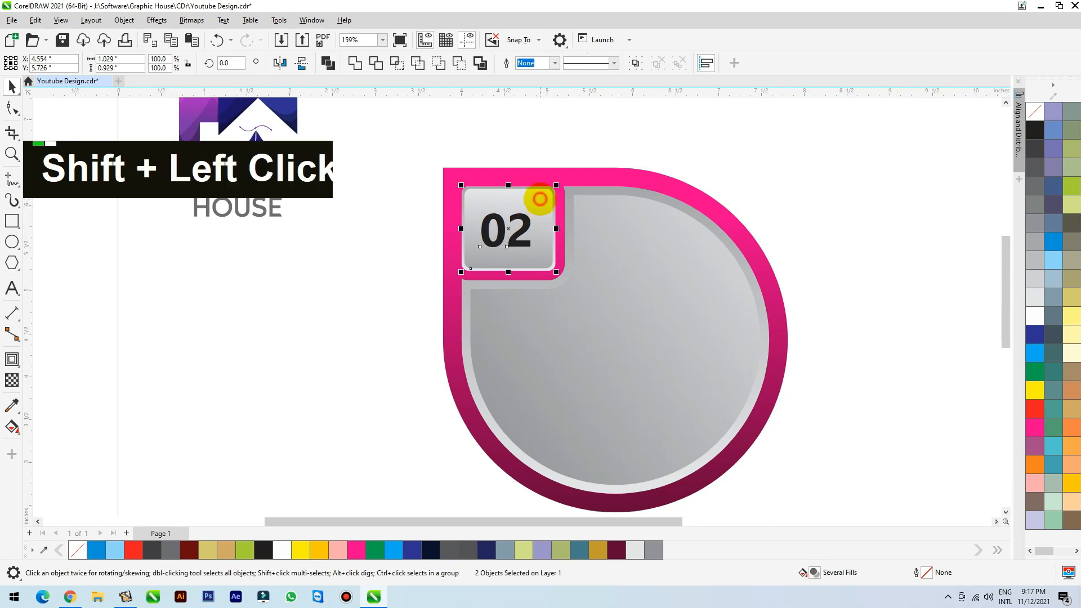
pyautogui.press('c')
pyautogui.press('e')
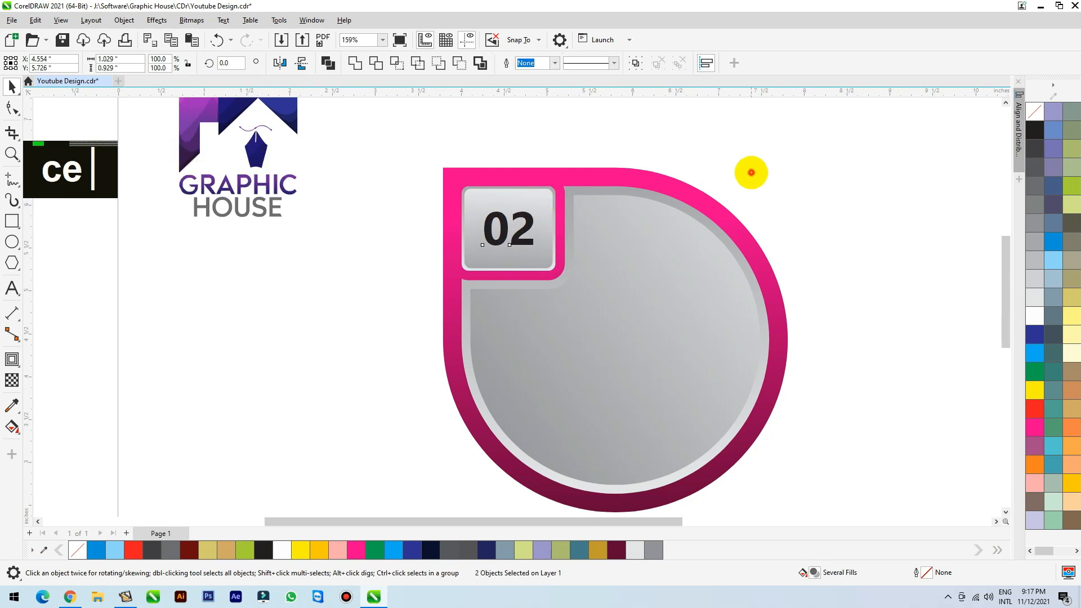
pyautogui.click(751, 172)
pyautogui.scroll(-3, 629, 174)
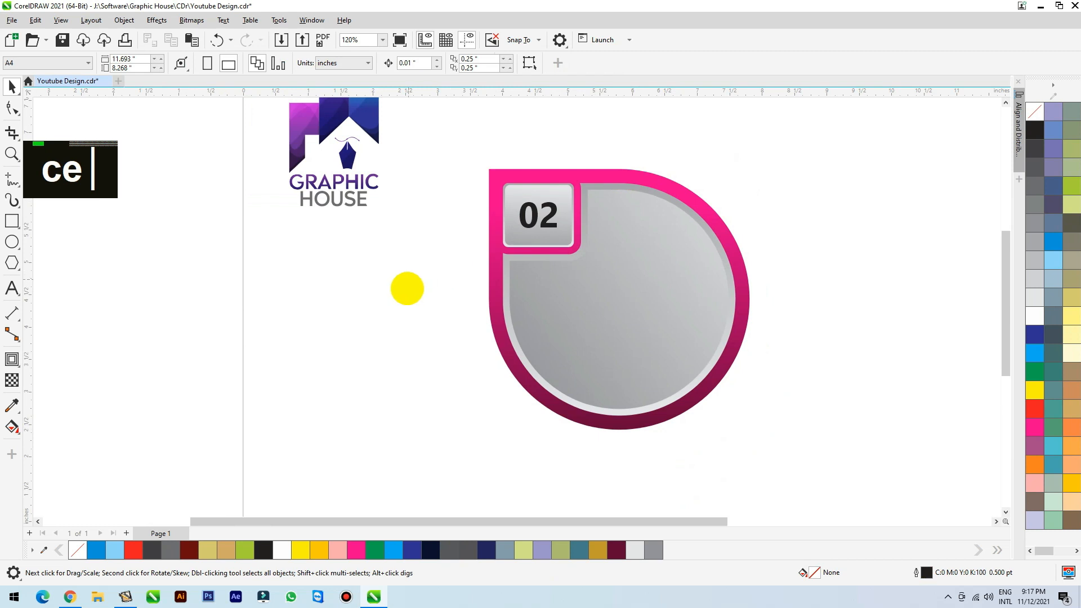
# Add the centre-aligned three-line text "dfasdfasdfasdf / sdfdsfaffsfa / fasdfasdf" on the inner grey teardrop
pyautogui.click(12, 288)
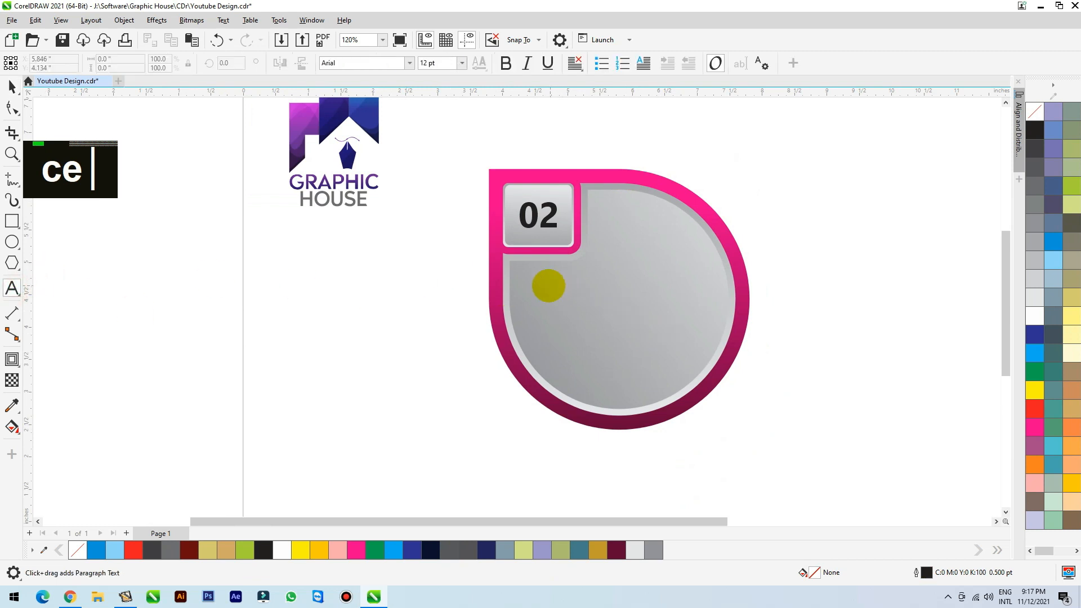
pyautogui.click(545, 276)
pyautogui.write('dfasdfasdfasdf')
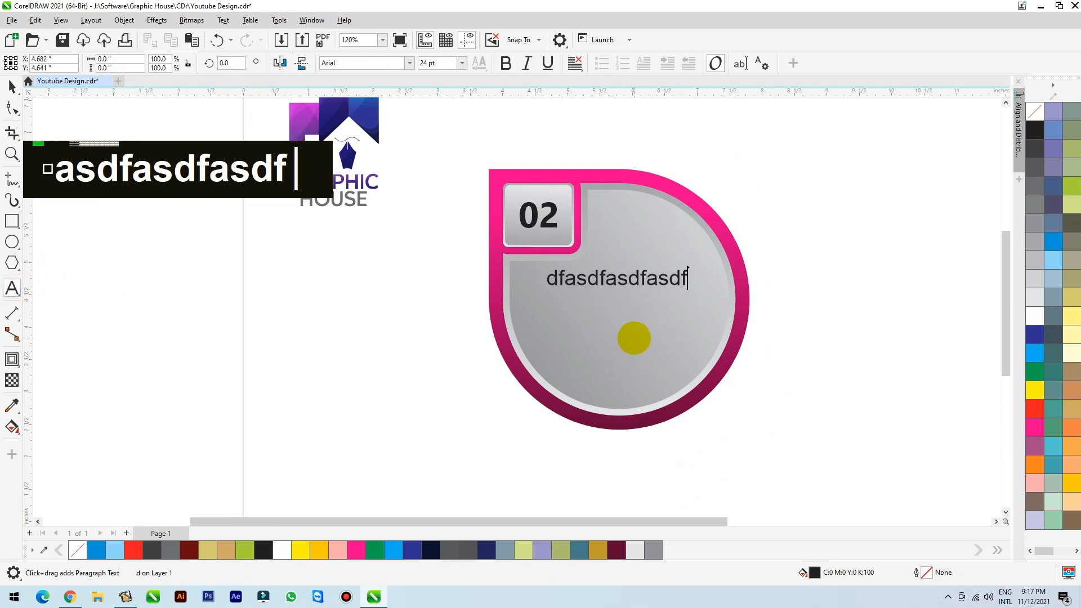
pyautogui.press('Return')
pyautogui.write('sdfdsfaffdsfa')
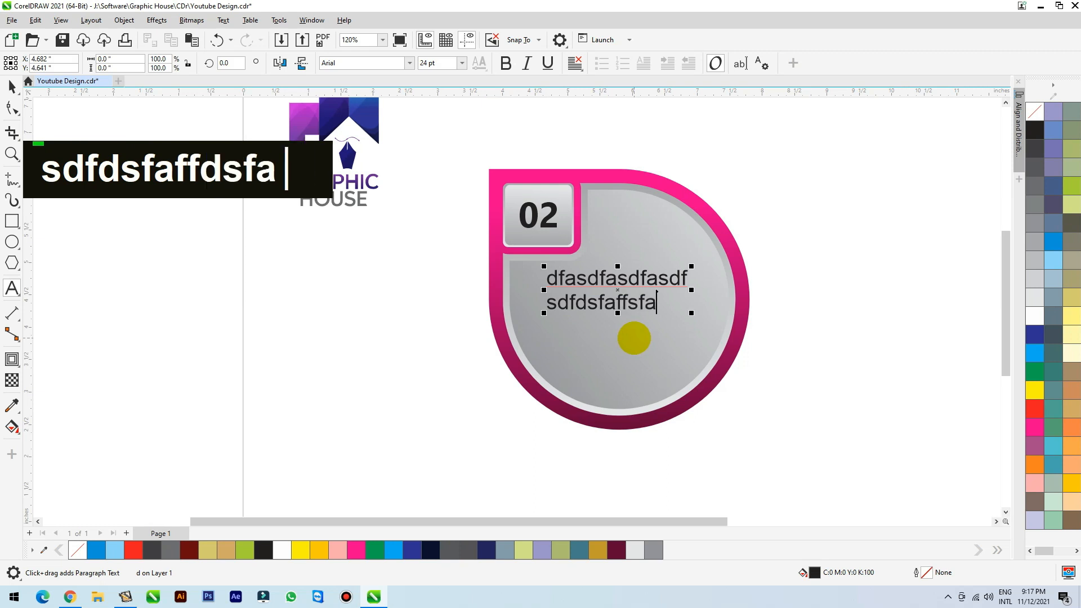
pyautogui.press('Return')
pyautogui.write('fasdfasdf')
pyautogui.click(11, 87)
pyautogui.click(574, 63)
pyautogui.click(582, 116)
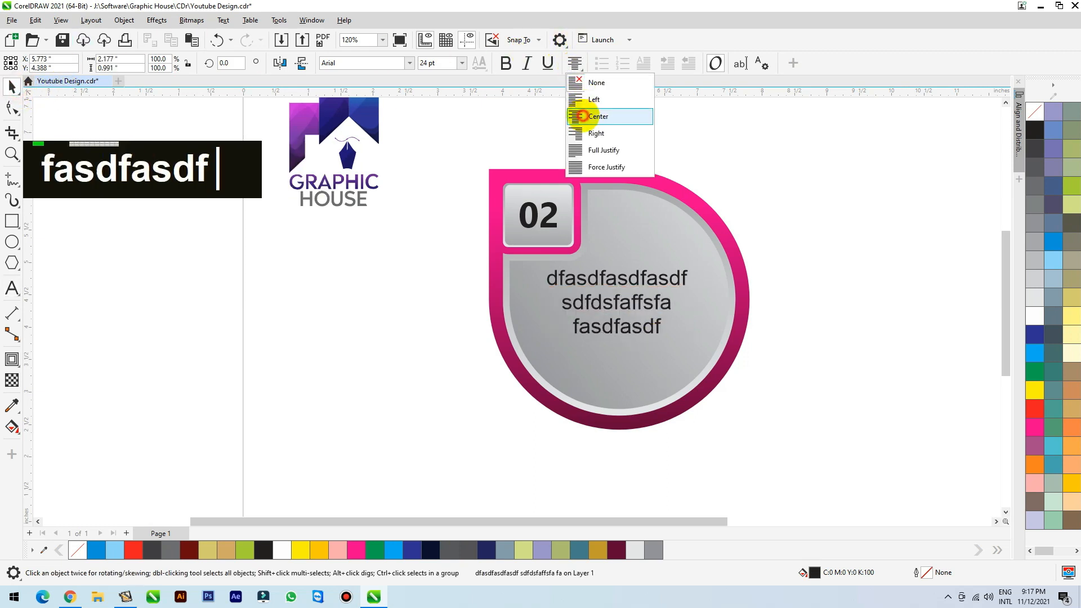
# Centre the three-line text horizontally on the grey teardrop and place it slightly below the teardrop's middle
pyautogui.keyDown('shift'); pyautogui.click(634, 241); pyautogui.keyUp('shift')
pyautogui.press('c')
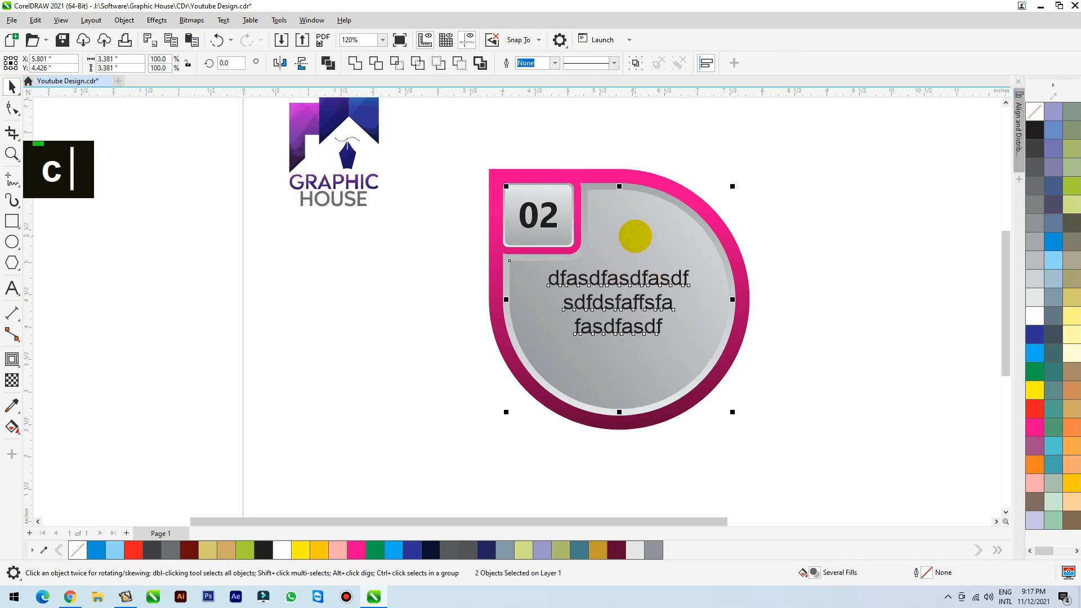
pyautogui.press('e')
pyautogui.click(779, 196)
pyautogui.moveTo(628, 301); pyautogui.dragTo(629, 340)
pyautogui.keyDown('shift'); pyautogui.click(638, 269); pyautogui.keyUp('shift')
pyautogui.press('c')
pyautogui.click(788, 205)
pyautogui.scroll(-1, 523, 318)
pyautogui.moveTo(818, 144); pyautogui.dragTo(434, 429)
pyautogui.scroll(-2, 477, 279)
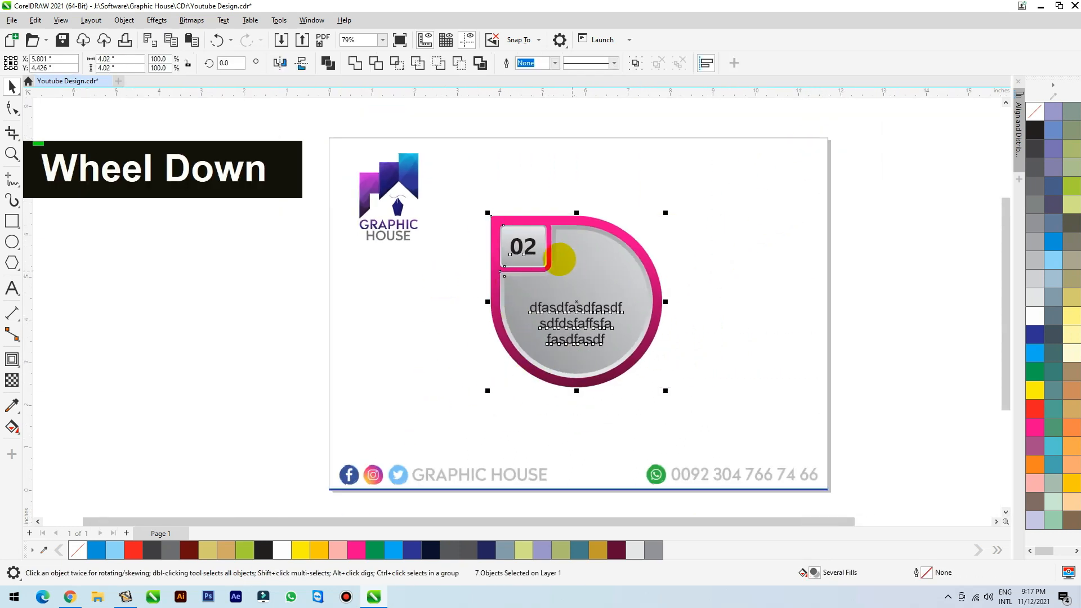
pyautogui.click(625, 166)
# Copy the Graphic House logo into the teardrop, shrink it above the text and centre it horizontally on the shape
pyautogui.doubleClick(401, 184)
pyautogui.moveTo(409, 176); pyautogui.dragTo(603, 256)
pyautogui.rightClick(602, 257)
pyautogui.moveTo(637, 223); pyautogui.dragTo(582, 261)
pyautogui.keyDown('shift'); pyautogui.click(623, 283); pyautogui.keyUp('shift')
pyautogui.press('c')
pyautogui.click(734, 163)
# Duplicate the complete teardrop badge horizontally with equal spacing to make a row of four
pyautogui.moveTo(734, 164); pyautogui.dragTo(475, 391)
pyautogui.moveTo(603, 289); pyautogui.dragTo(791, 293)
pyautogui.keyDown('ctrl'); pyautogui.rightClick(791, 293); pyautogui.keyUp('ctrl')
pyautogui.hotkey('ctrl', 'r')
pyautogui.scroll(-1, 514, 241)
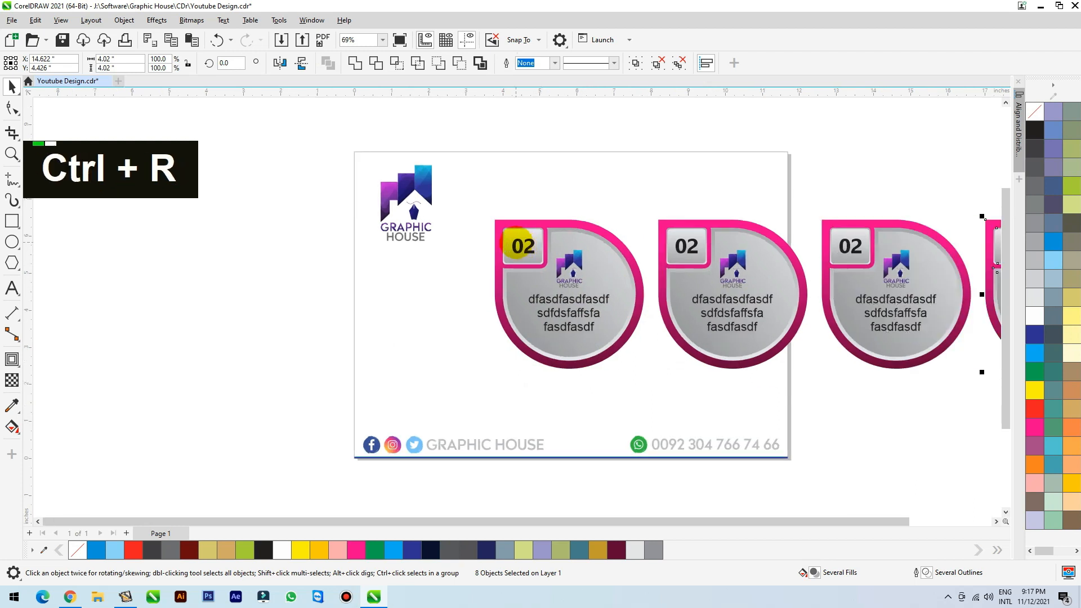
pyautogui.hotkey('ctrl', 'r')
pyautogui.scroll(-4, 591, 169)
# Give the third badge's outer teardrop a linear gradient from orange (C0 M60 Y100 K0) below to golden yellow above
pyautogui.press('F2')
pyautogui.moveTo(487, 146); pyautogui.dragTo(932, 321)
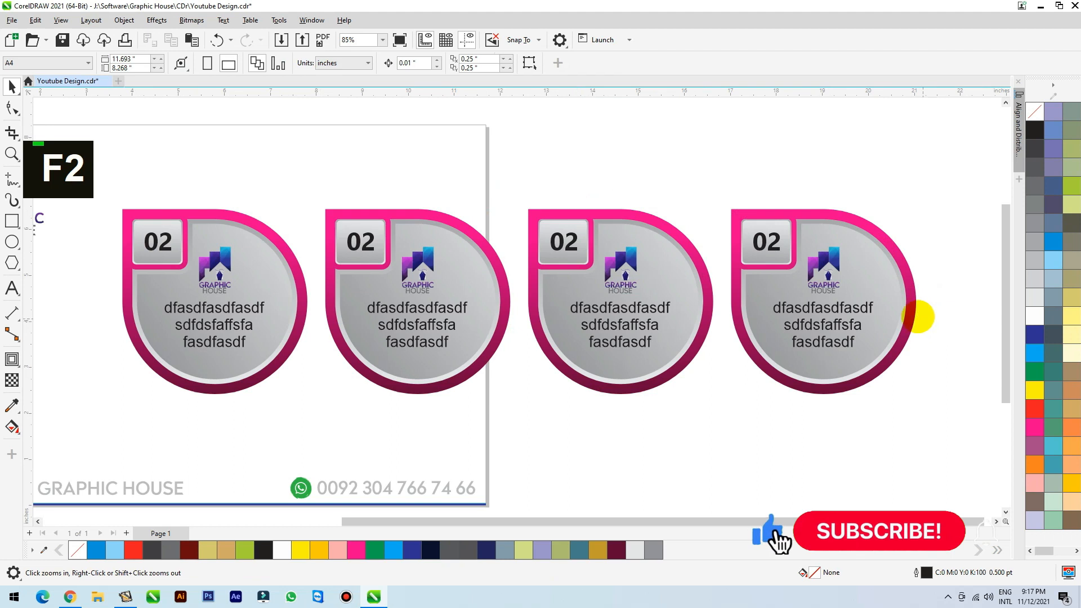
pyautogui.click(672, 373)
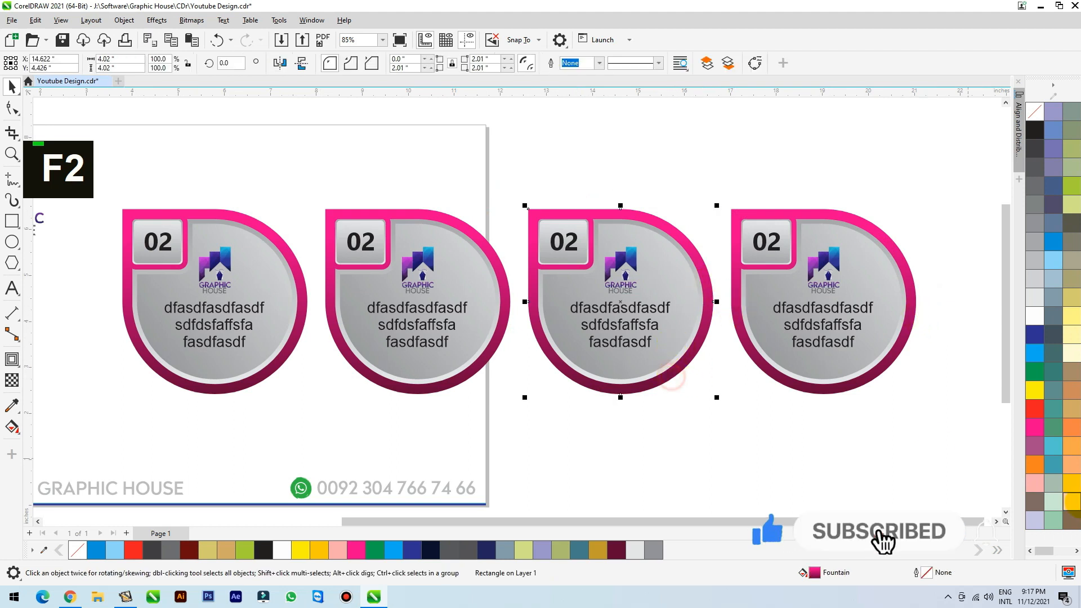
pyautogui.click(1035, 465)
pyautogui.press('g')
pyautogui.moveTo(636, 397); pyautogui.dragTo(612, 194)
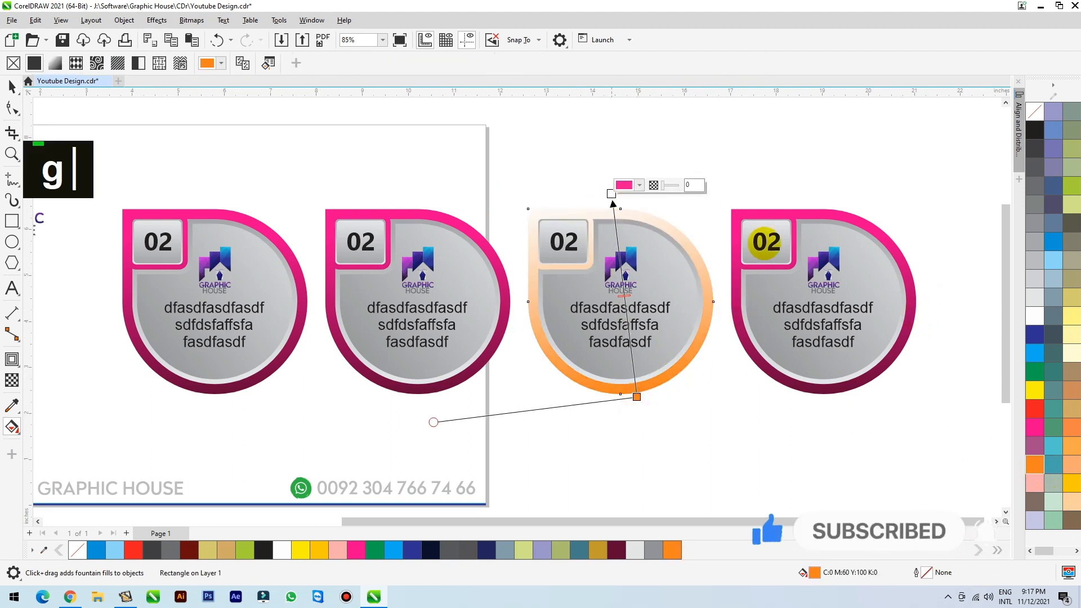
pyautogui.click(1068, 483)
pyautogui.press('space')
# Give the fourth badge's outer teardrop a linear gradient from dark blue (C100 M100 Y0 K0) below to bright blue above
pyautogui.click(894, 236)
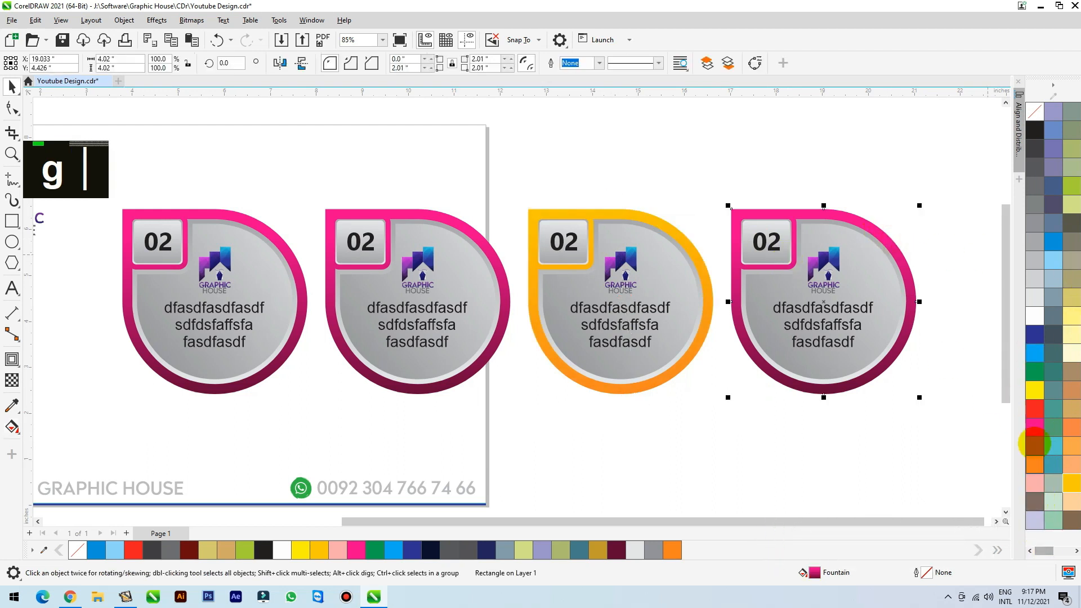
pyautogui.click(1039, 338)
pyautogui.press('g')
pyautogui.moveTo(841, 392); pyautogui.dragTo(829, 213)
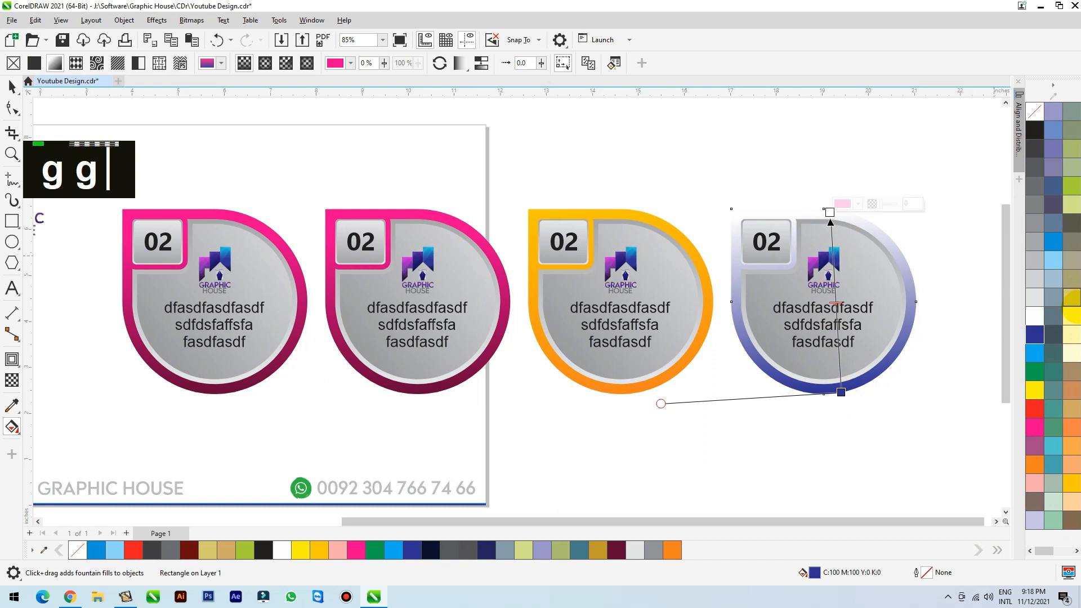
pyautogui.click(1052, 243)
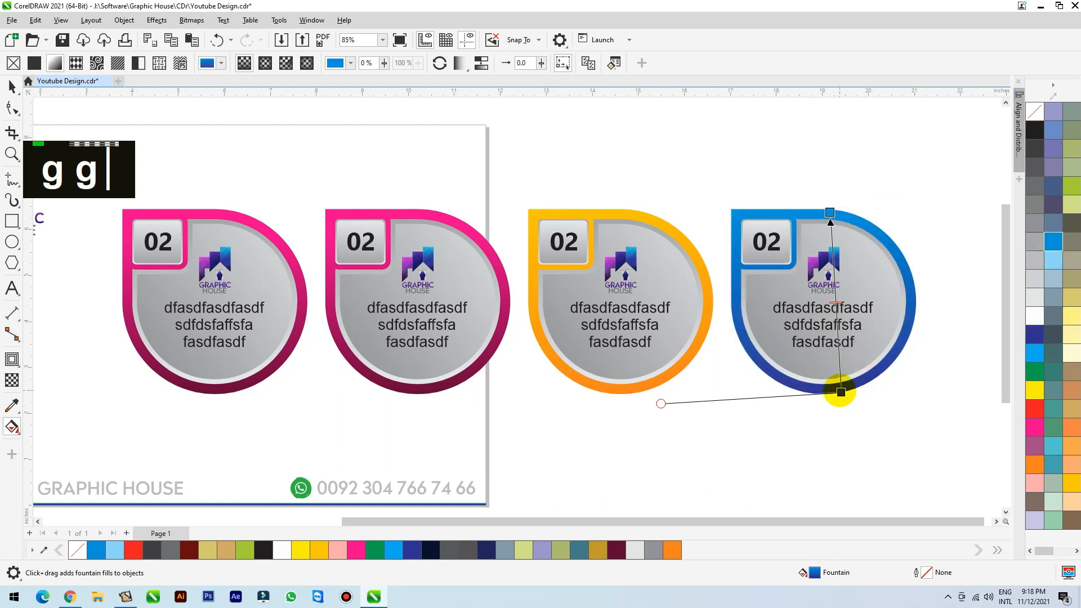
# Fill the second badge's outer teardrop with red (C0 M100 Y100 K0) and darken it to a deep red in the RGB colour model
pyautogui.press('space')
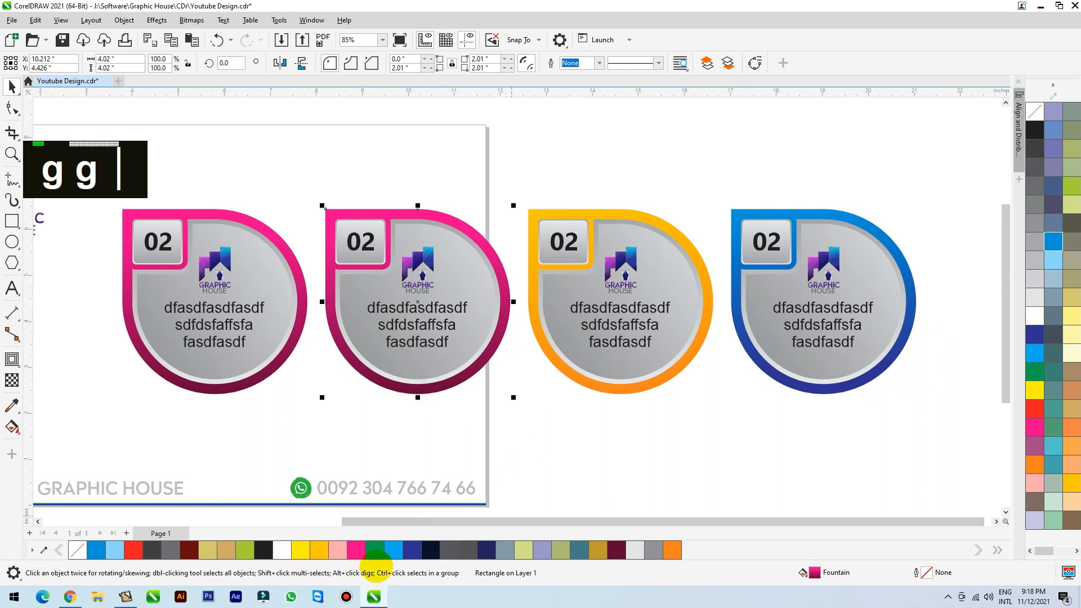
pyautogui.click(1034, 409)
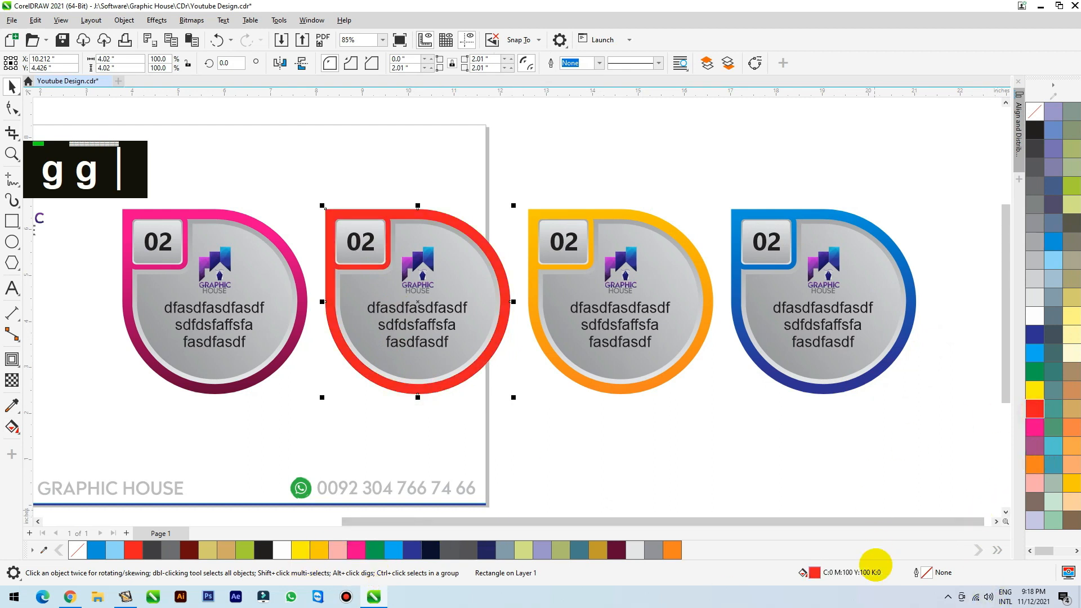
pyautogui.doubleClick(814, 573)
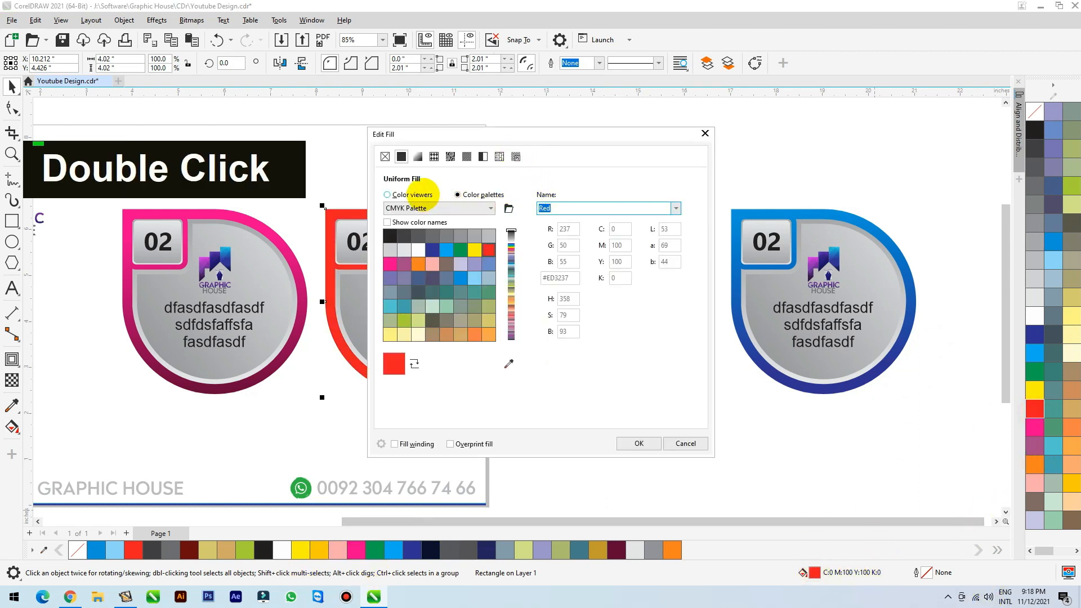
pyautogui.click(417, 193)
pyautogui.click(580, 208)
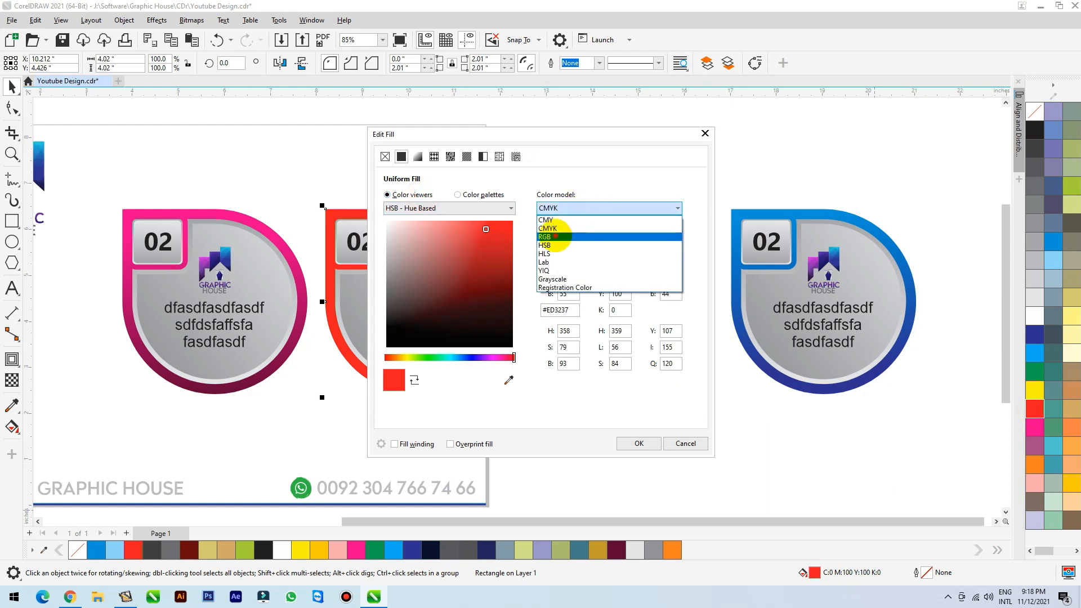
pyautogui.click(565, 226)
pyautogui.moveTo(512, 287); pyautogui.dragTo(518, 317)
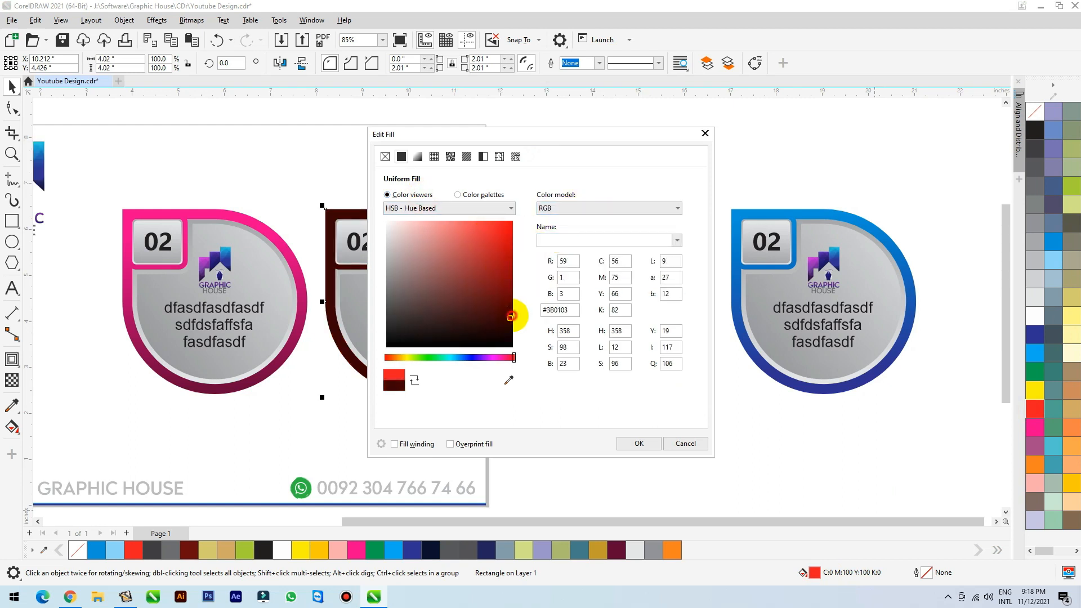
pyautogui.doubleClick(639, 444)
# Give the second badge's outer teardrop a linear gradient from dark red at its lower edge to red (C0 M100 Y100 K0) at its upper edge
pyautogui.press('g')
pyautogui.moveTo(431, 393); pyautogui.dragTo(433, 221)
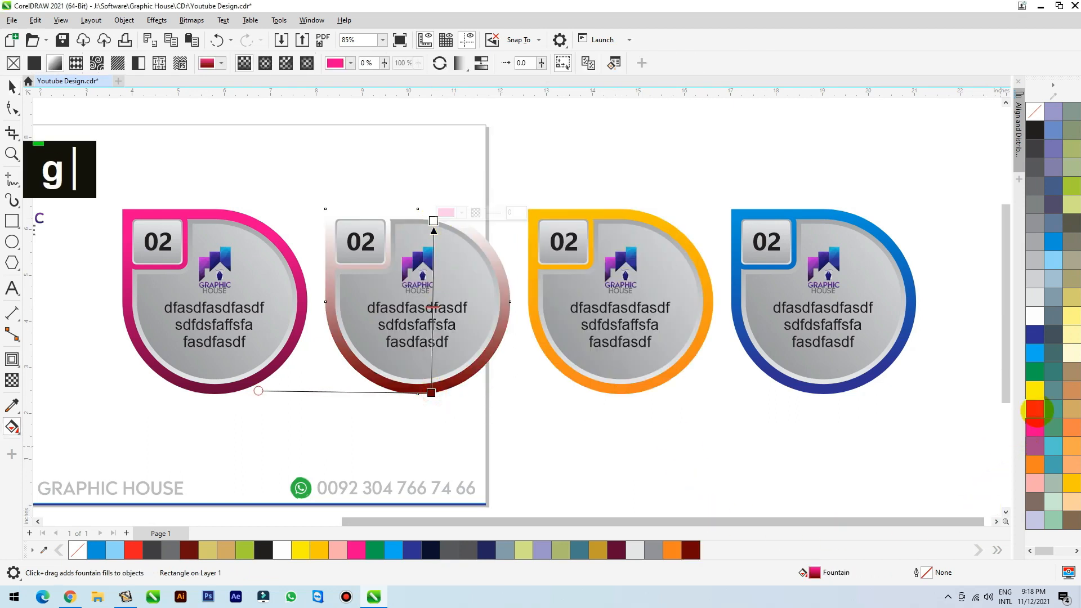
pyautogui.click(1035, 409)
pyautogui.press('space')
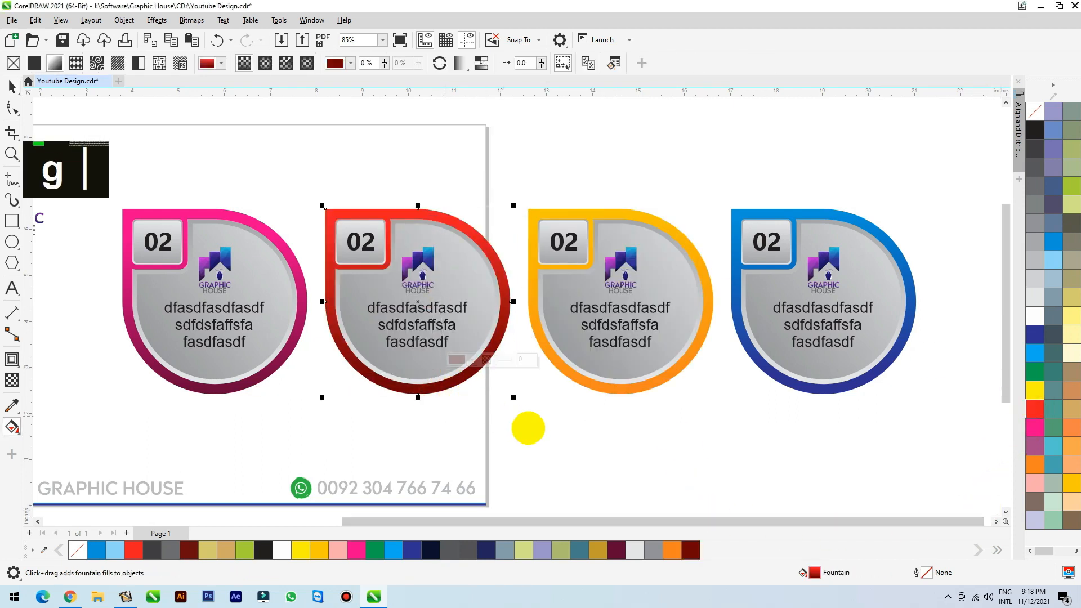
pyautogui.click(568, 440)
pyautogui.scroll(-1, 579, 283)
# Lighten the second badge's inner grey gradient by moving its dark end outside the shape's lower left and its light end onto the upper right edge
pyautogui.click(483, 271)
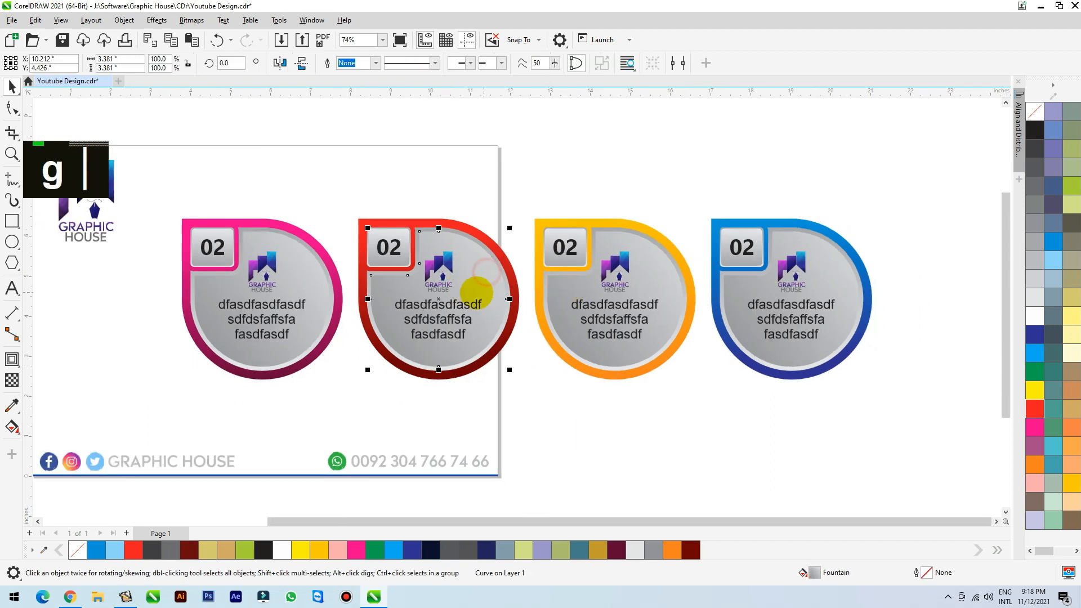
pyautogui.click(12, 427)
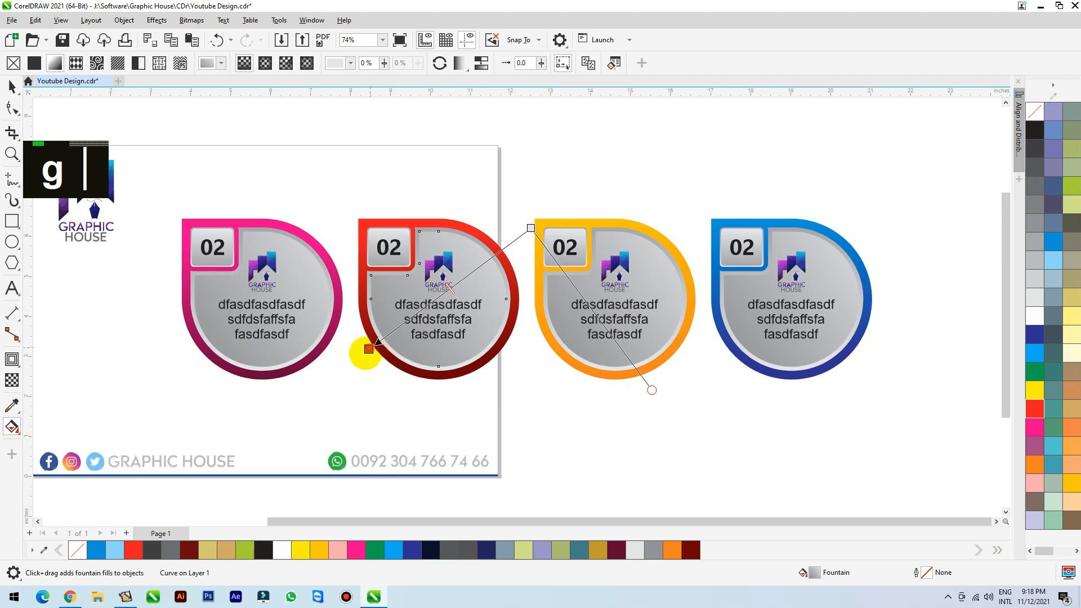
pyautogui.moveTo(368, 349); pyautogui.dragTo(275, 425)
pyautogui.moveTo(531, 228); pyautogui.dragTo(487, 263)
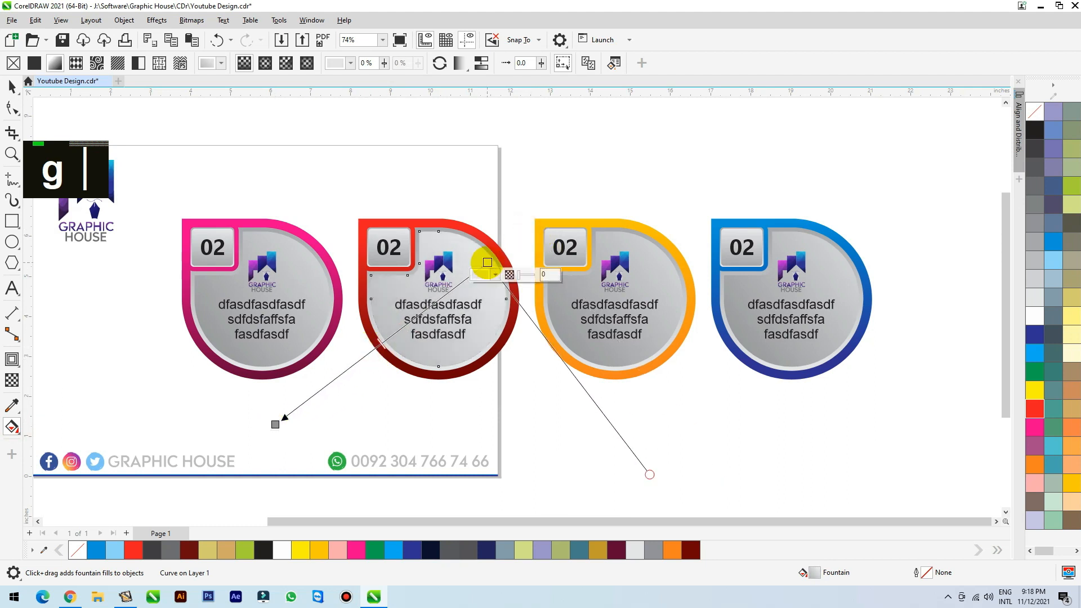
pyautogui.press('space')
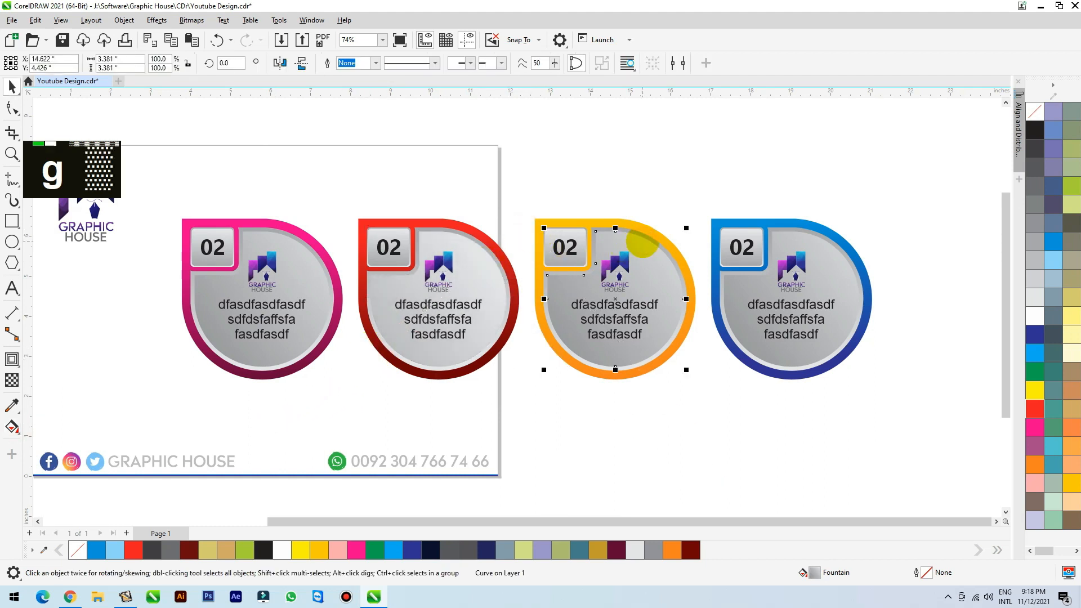
# Repeat the lighter grey gradient adjustment on the inner shapes of the third, fourth and first badges, and clear the selection
pyautogui.hotkey('ctrl', 'r')
pyautogui.click(800, 240)
pyautogui.hotkey('ctrl', 'r')
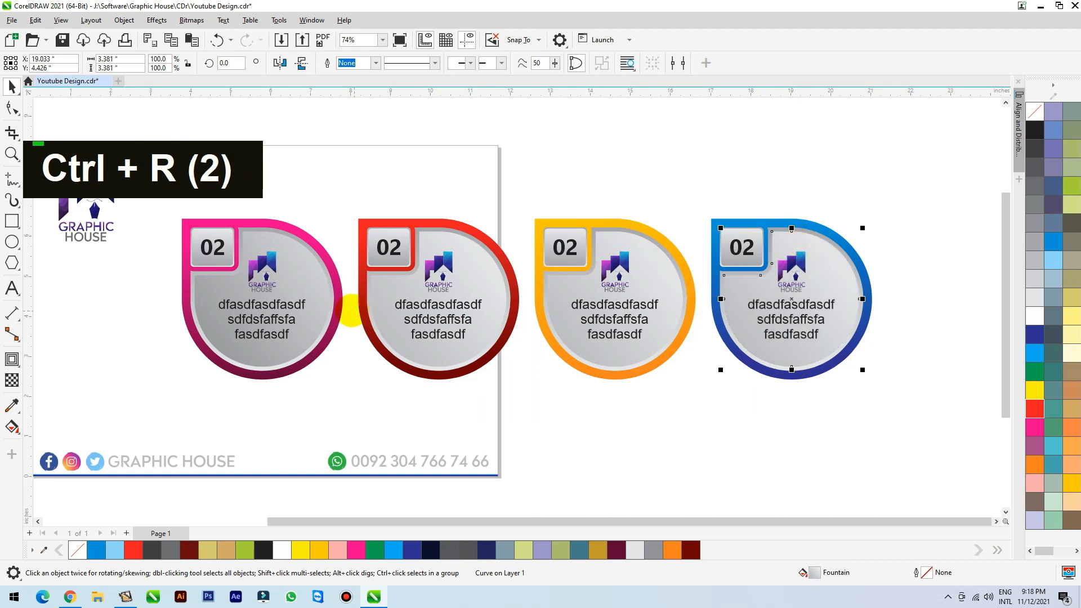
pyautogui.hotkey('ctrl', 'r')
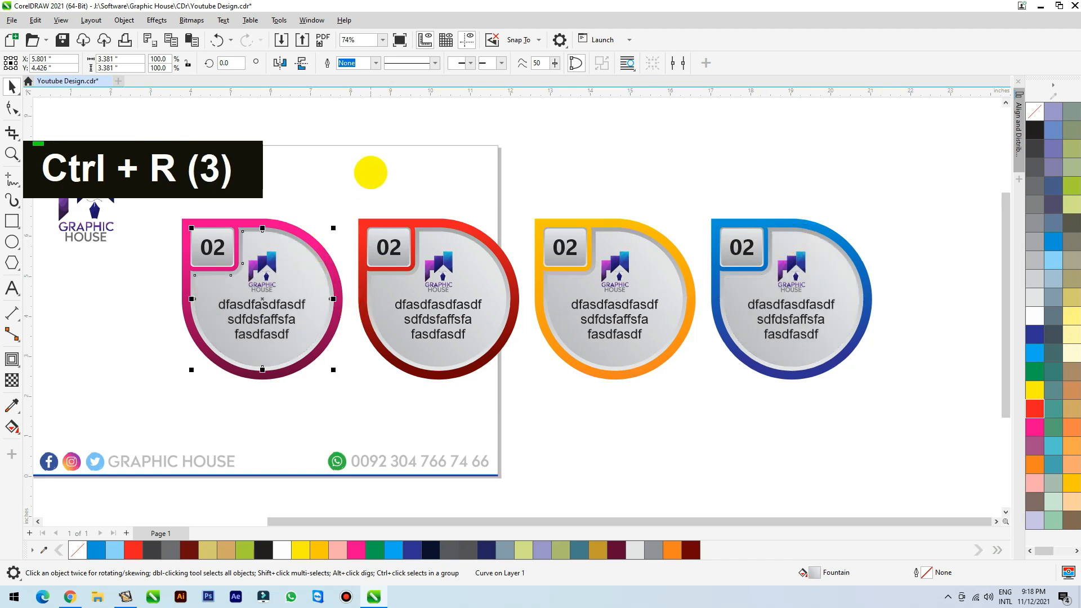
pyautogui.click(370, 173)
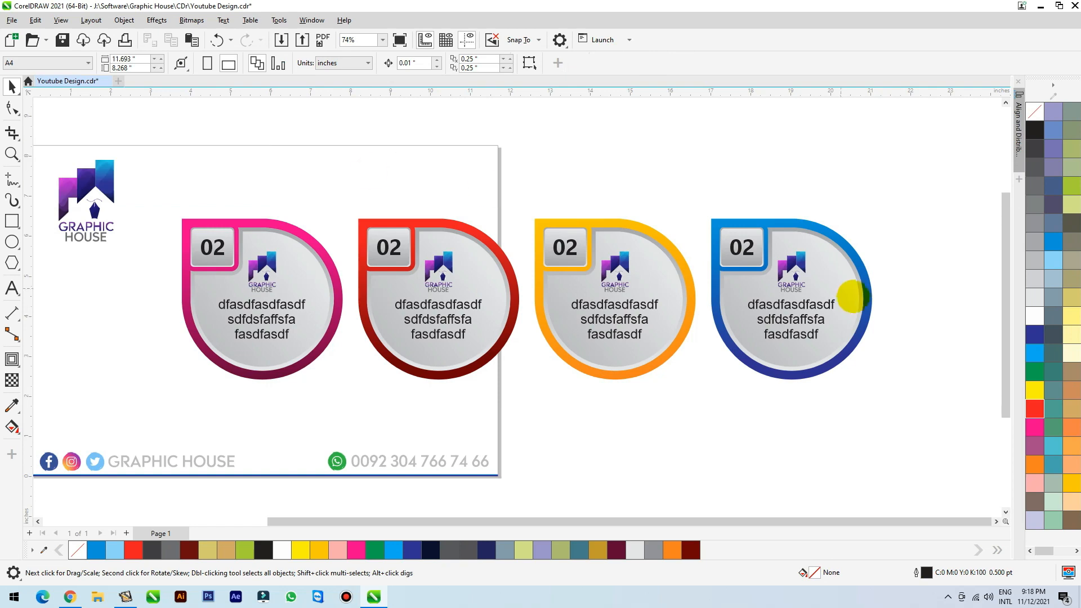